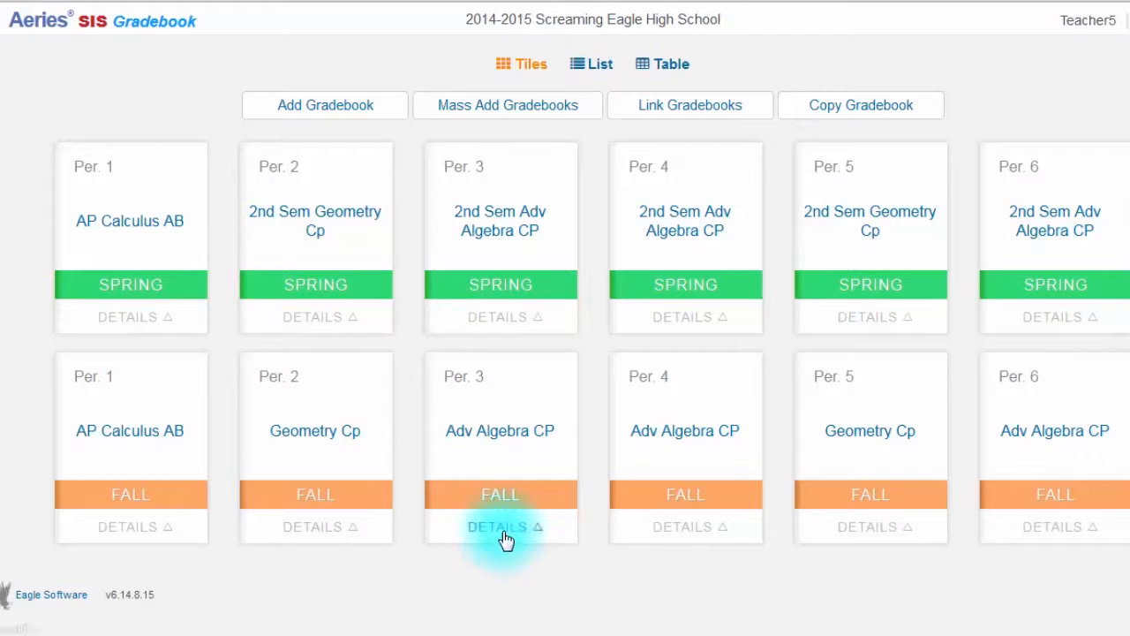
Step: Open the assignment list of the period 3 Adv Algebra CP Fall gradebook and start a new assignment
click(501, 530)
click(504, 488)
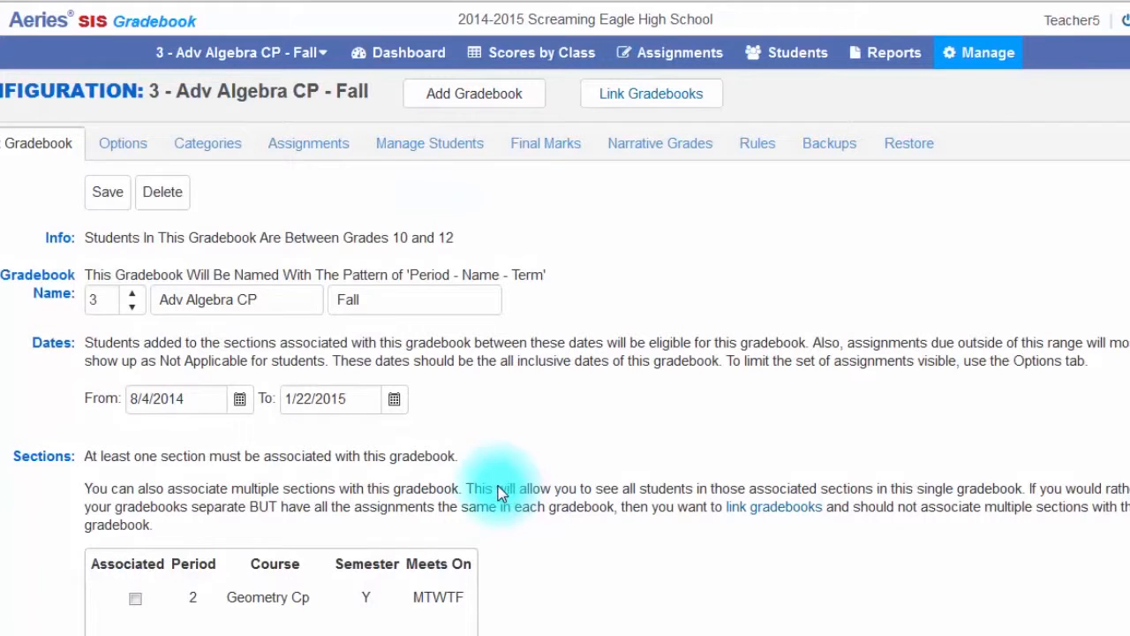
click(312, 152)
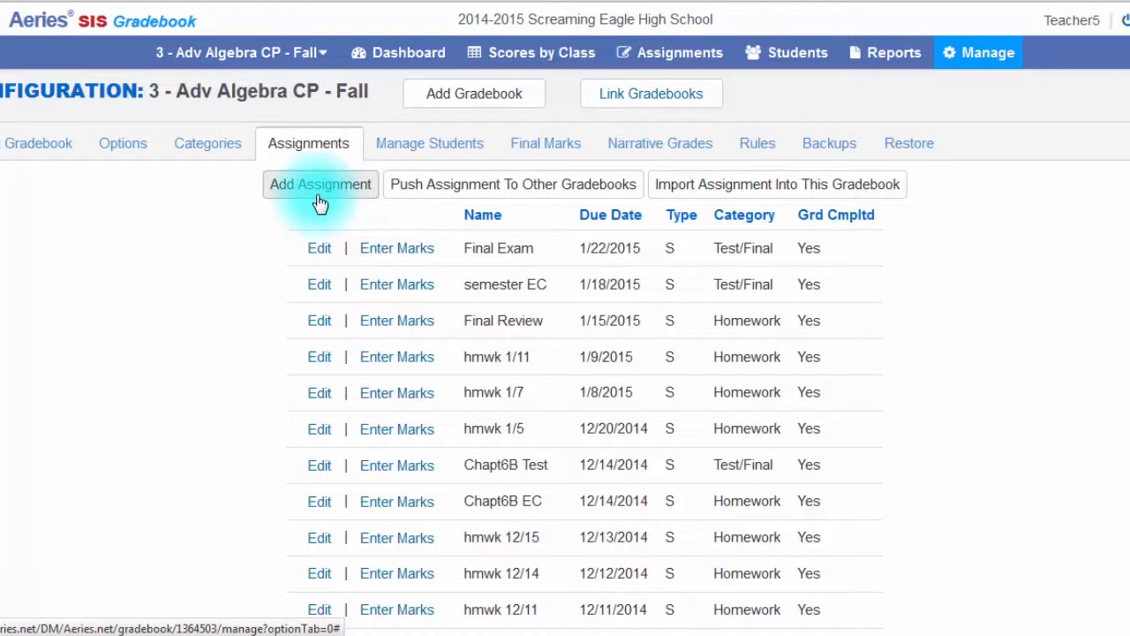
mouse_move(689, 58)
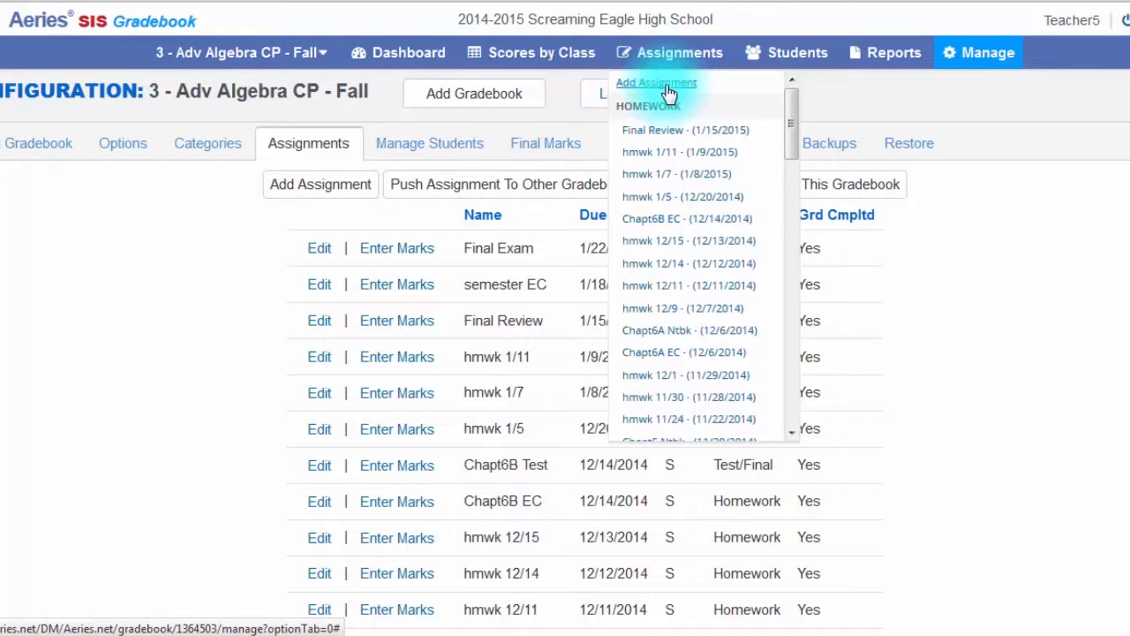
click(663, 84)
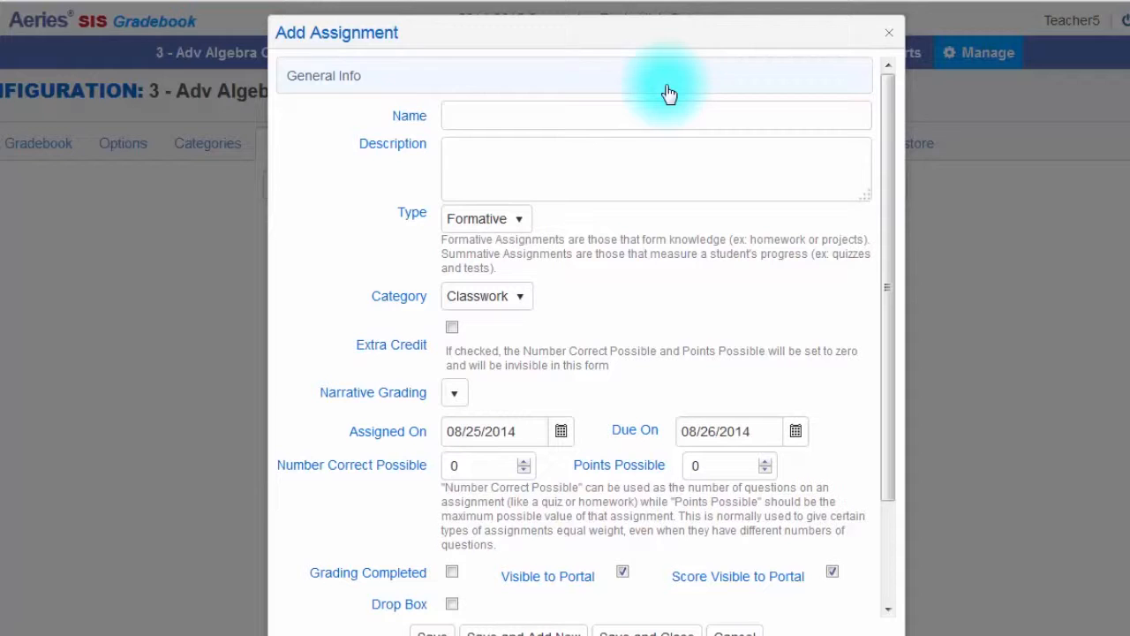
Step: Name the assignment "Ch 12 Notes" and describe it as daily class notes listing all chapter theorems, each with a clear description and pictured sample
click(652, 112)
text(Ch 12 Notes)
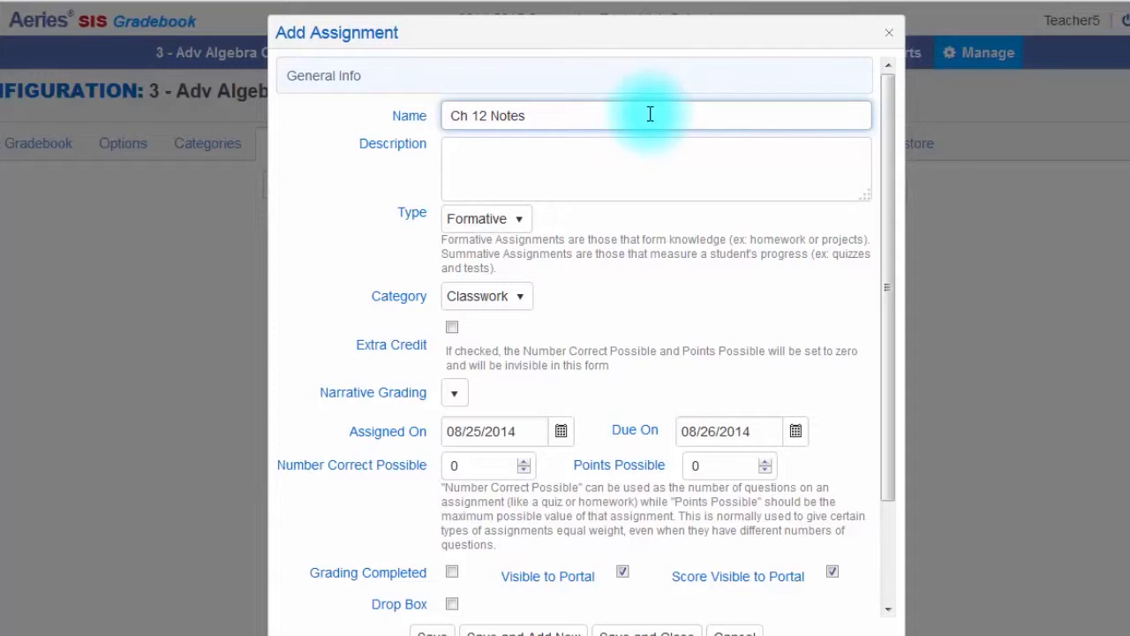
click(637, 158)
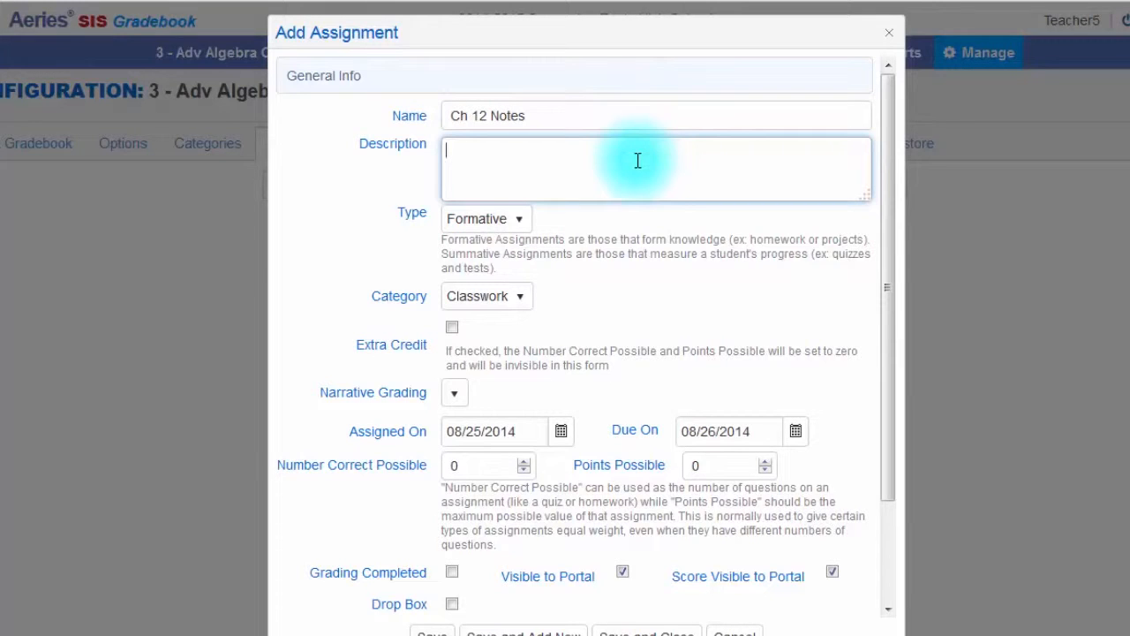
text(Notes are taken in class daily.  Have the complete list of theorems for this chapter.  Each theorem needs a clear description and a pictured sample.)
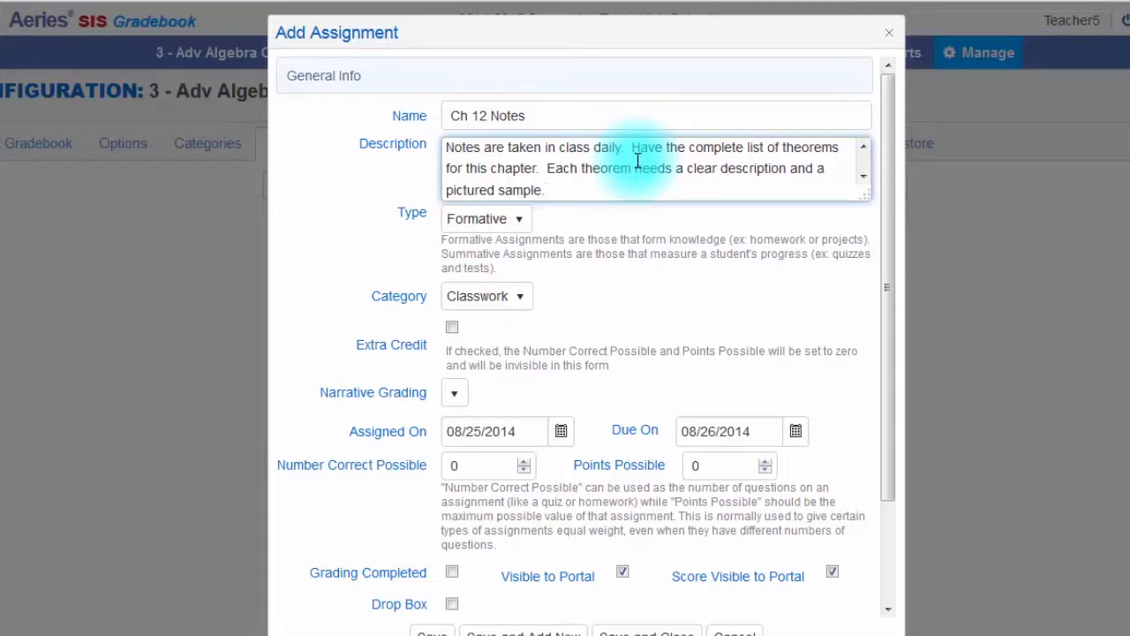
Step: Keep the assignment type as Formative and choose Classwork as its category
click(512, 223)
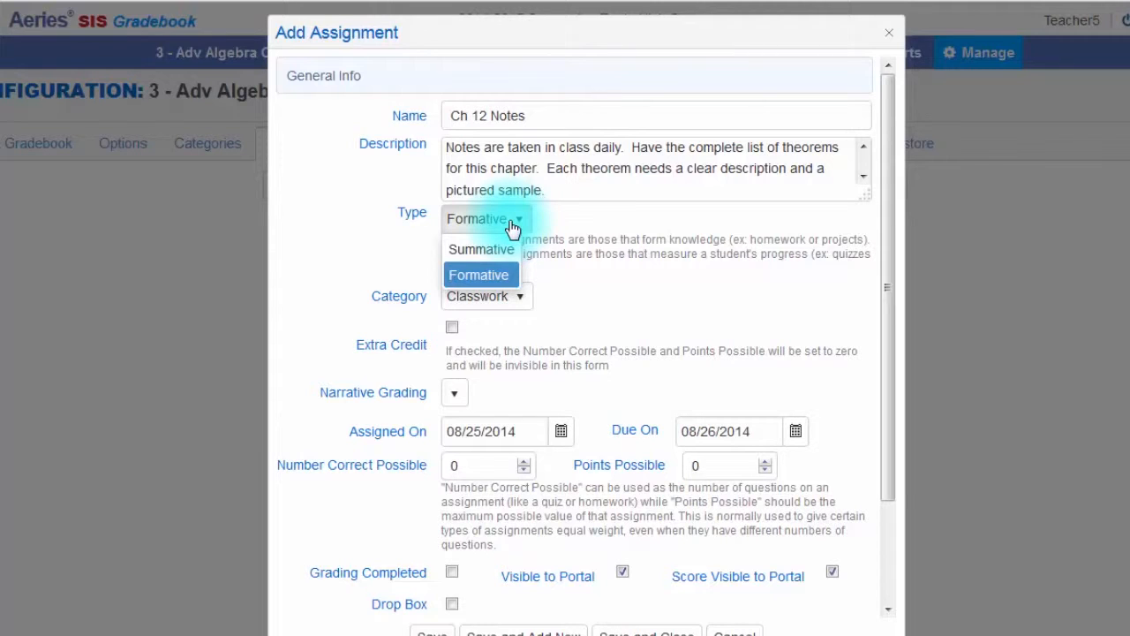
click(512, 226)
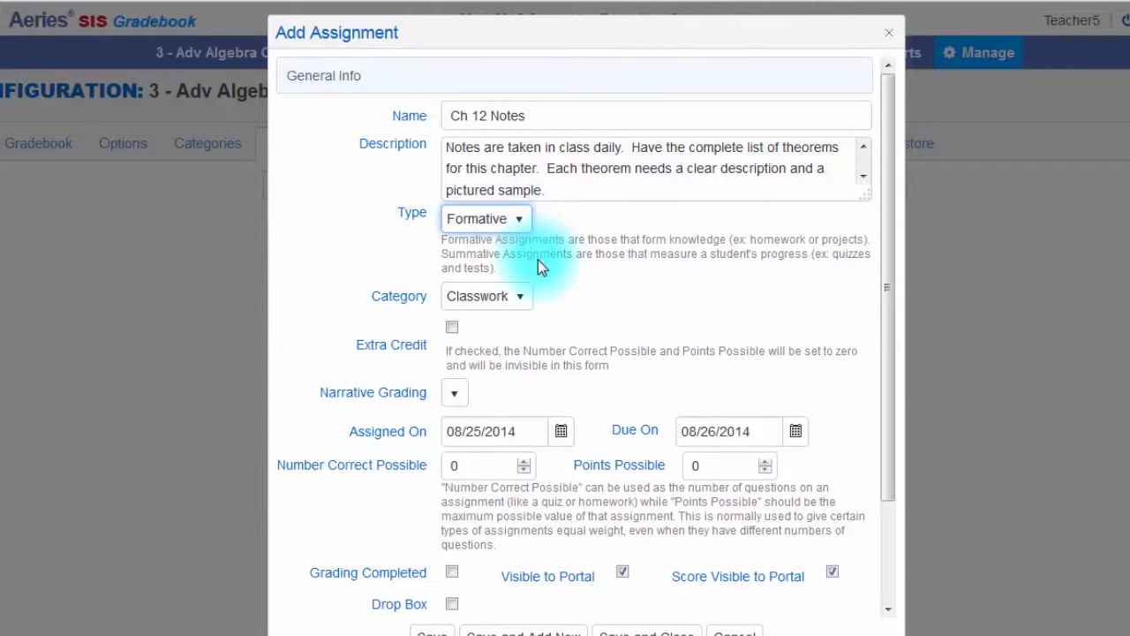
click(515, 304)
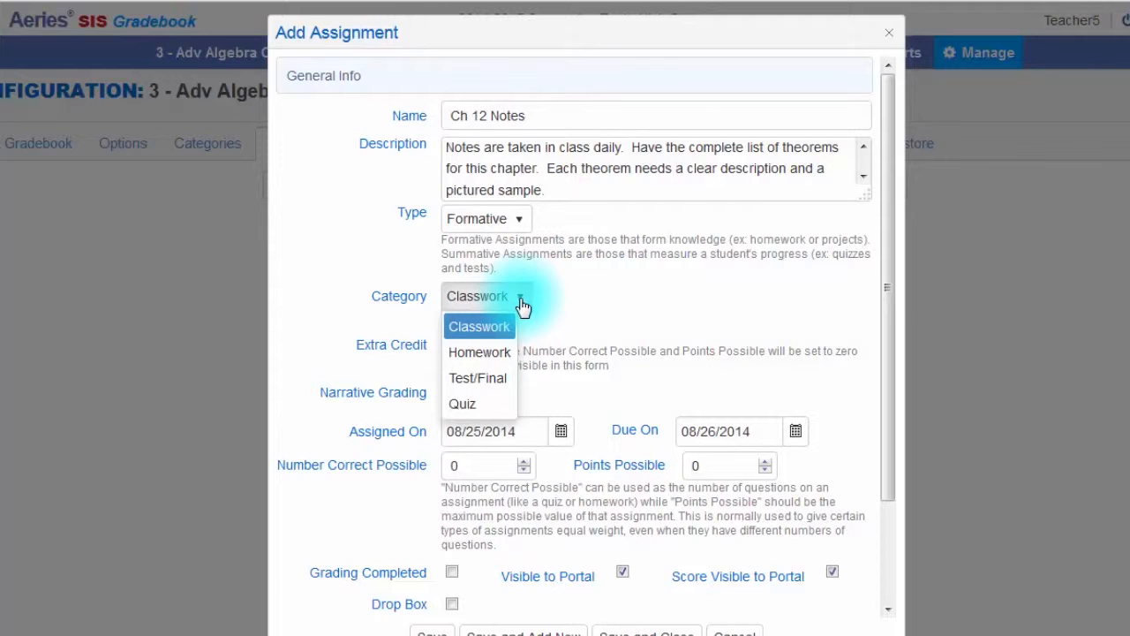
click(499, 327)
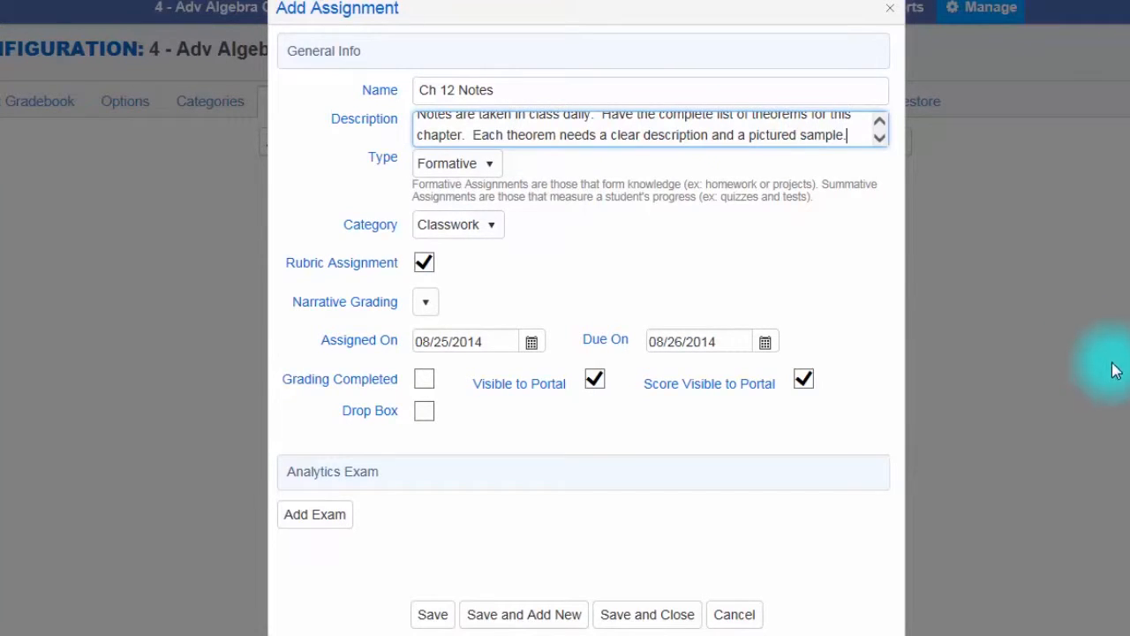
Step: Try the Rubric Assignment option off and on, and mark the assignment as extra credit
click(424, 264)
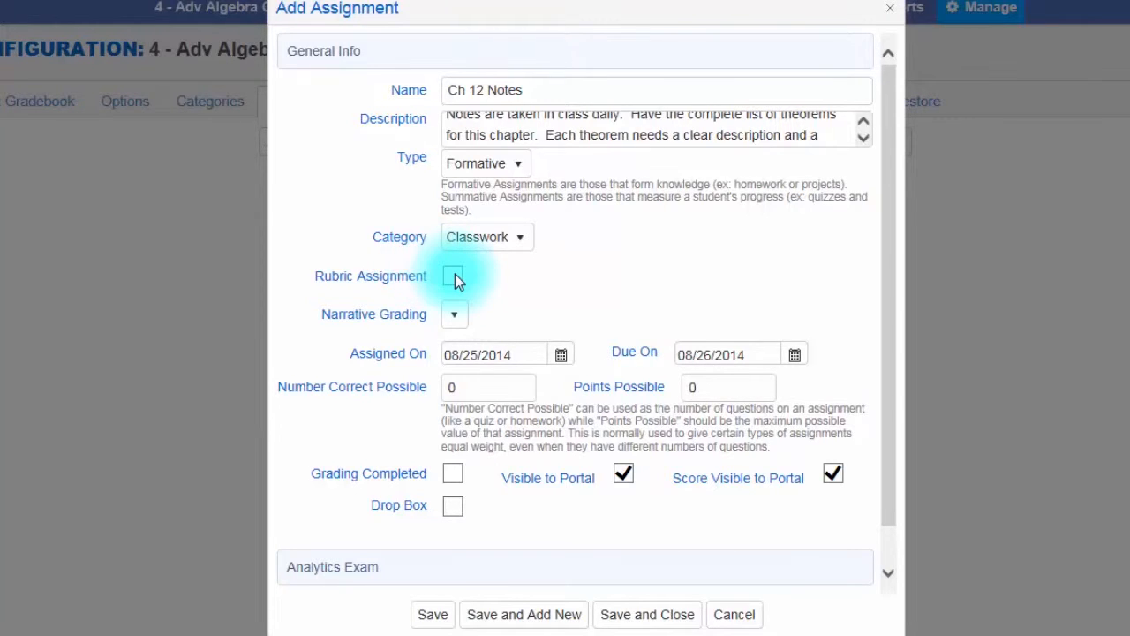
click(454, 276)
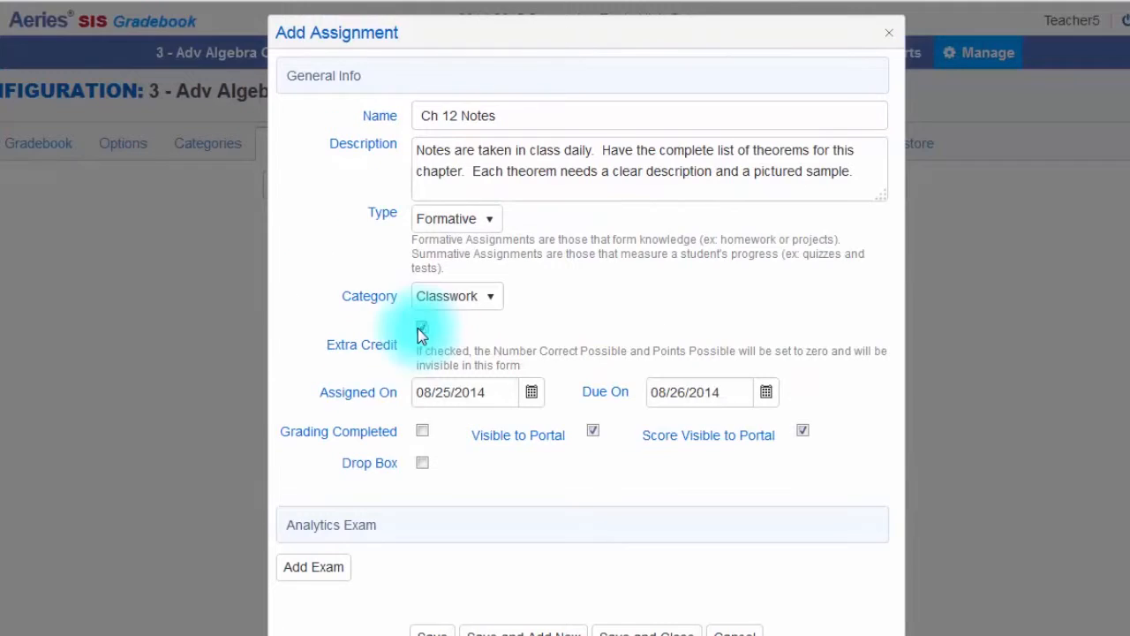
click(421, 327)
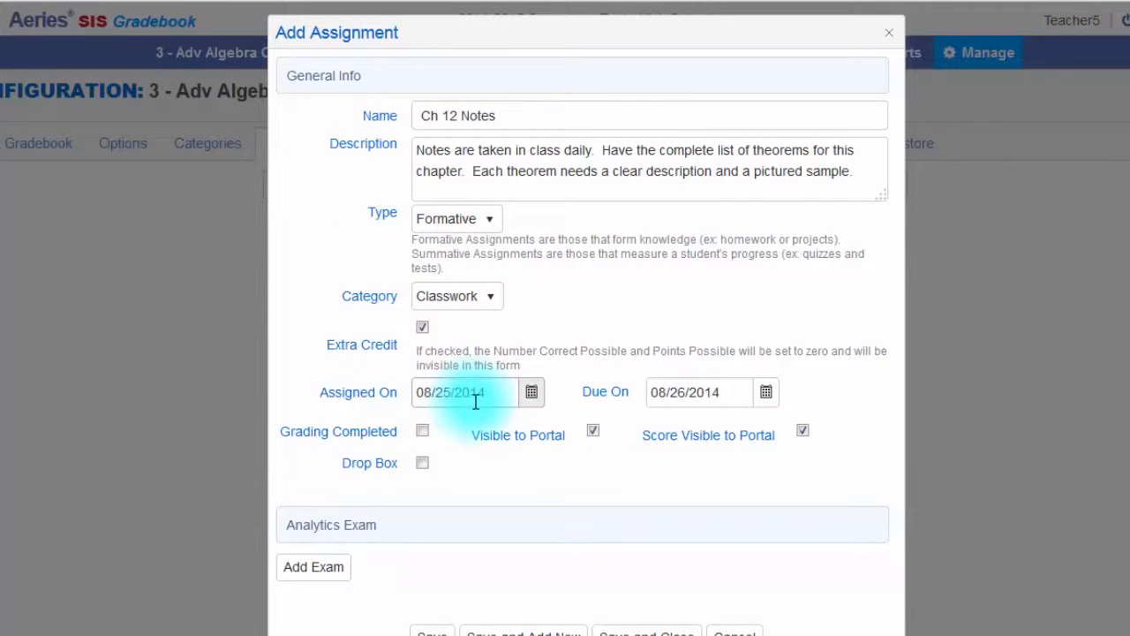
Step: Leave the assigned date at 08/25/2014 and set the due date to 08/28/2014
click(531, 394)
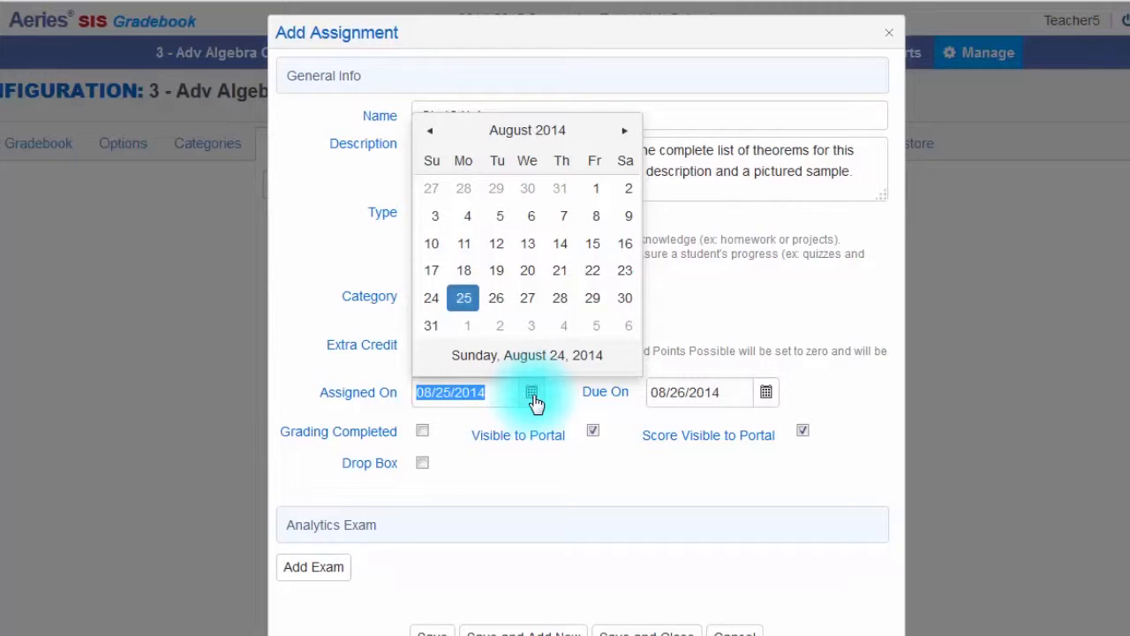
click(532, 394)
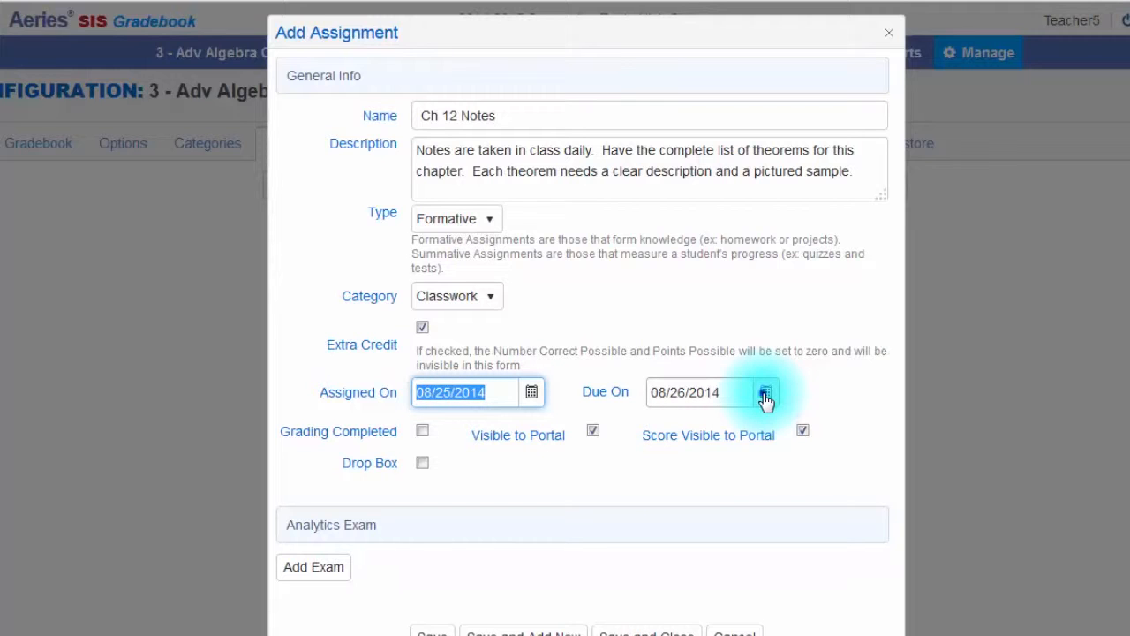
click(766, 394)
click(765, 397)
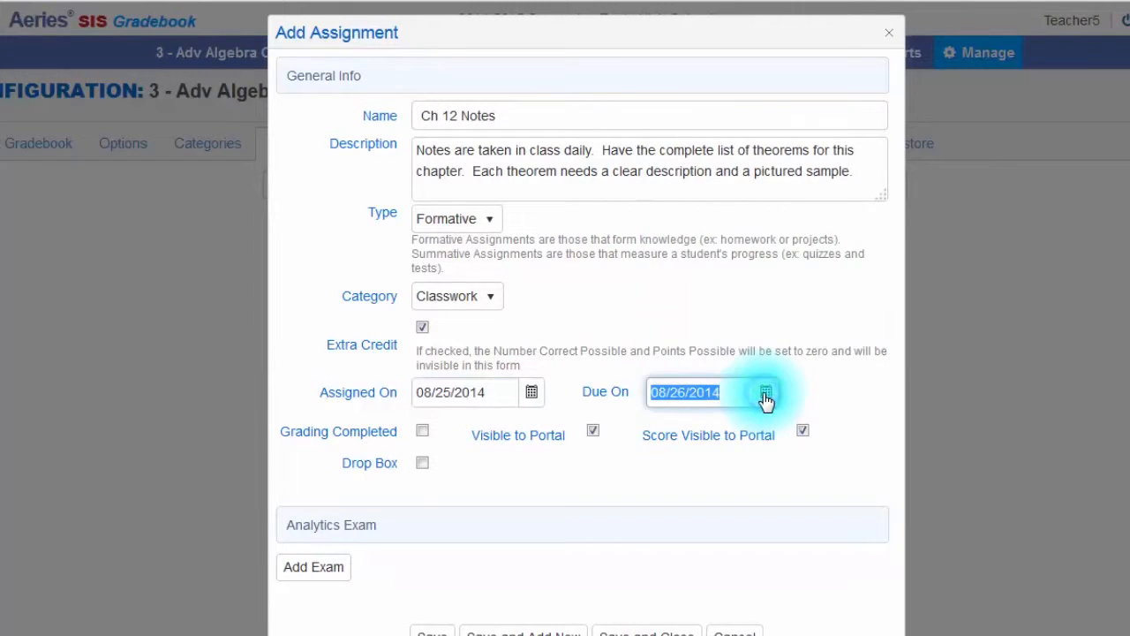
click(742, 392)
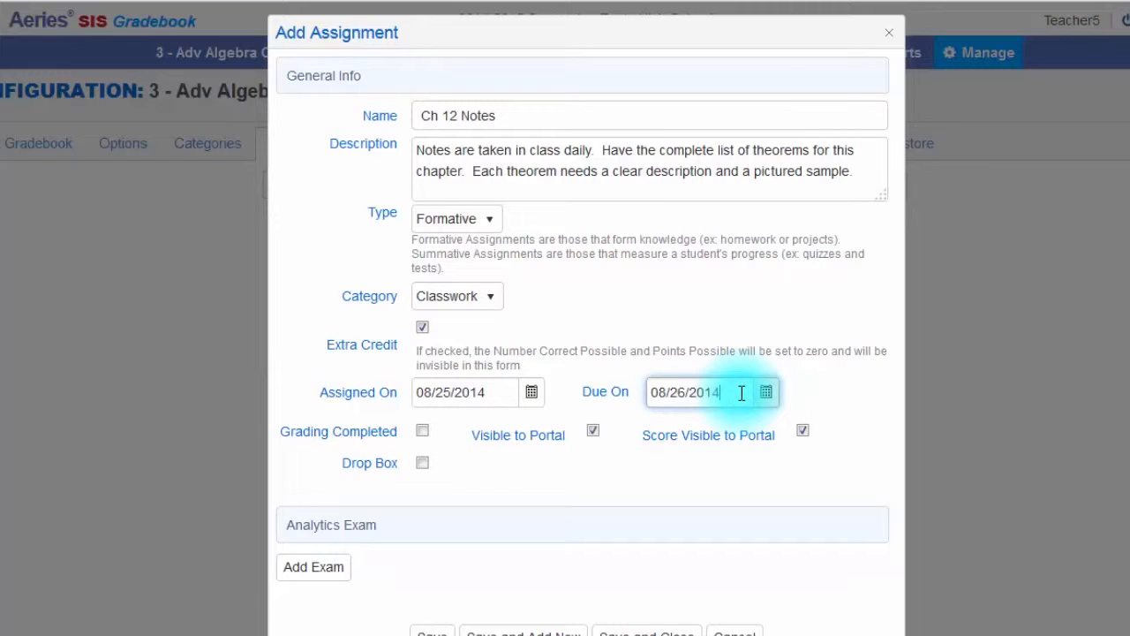
click(687, 394)
key(BackSpace)
text(8)
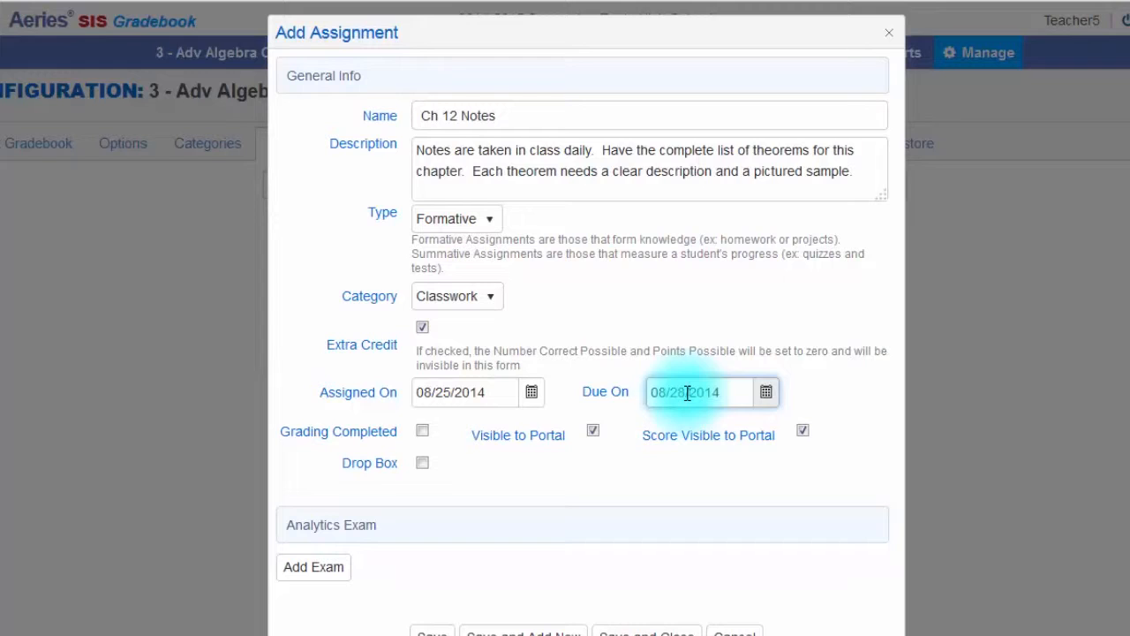
Step: Turn off extra credit for the assignment and set the number correct possible to 20
click(422, 327)
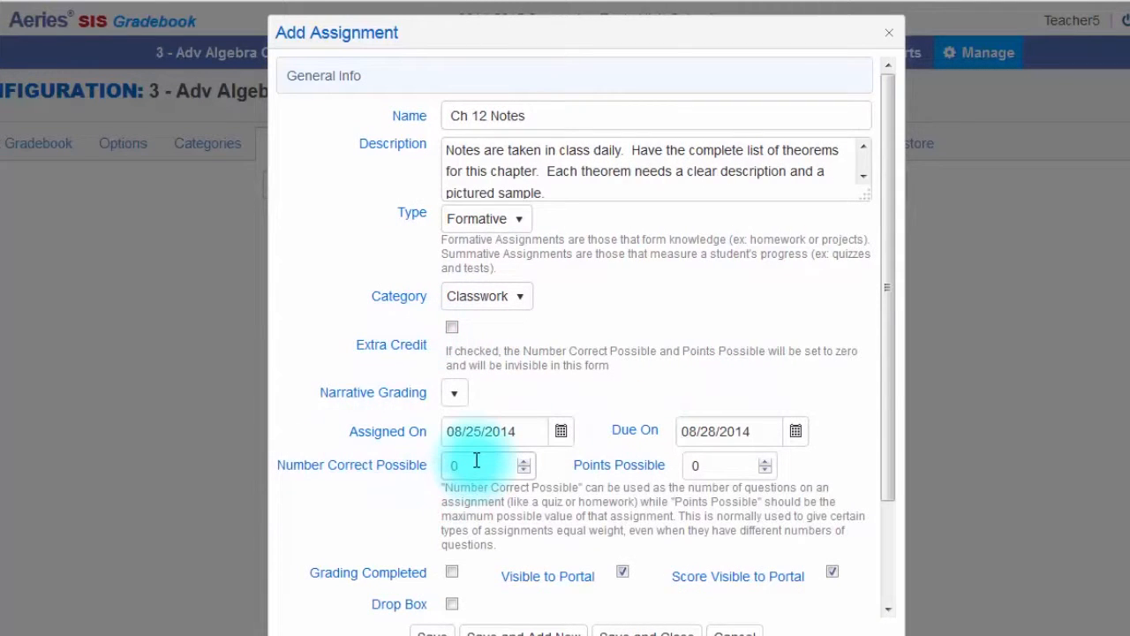
double_click(476, 460)
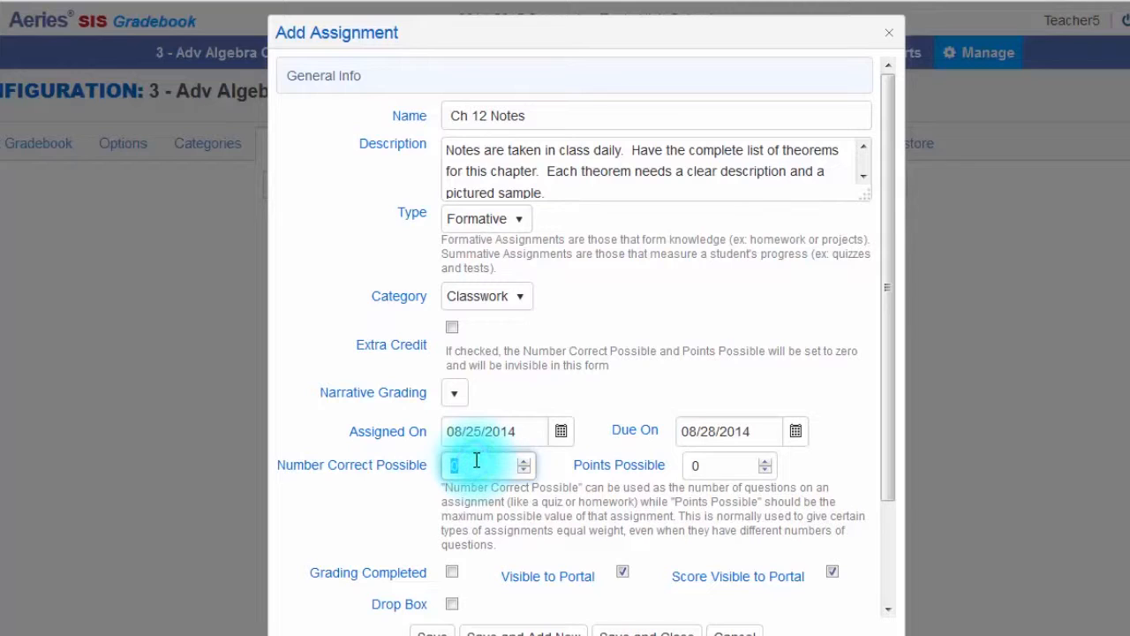
text(20)
key(Tab)
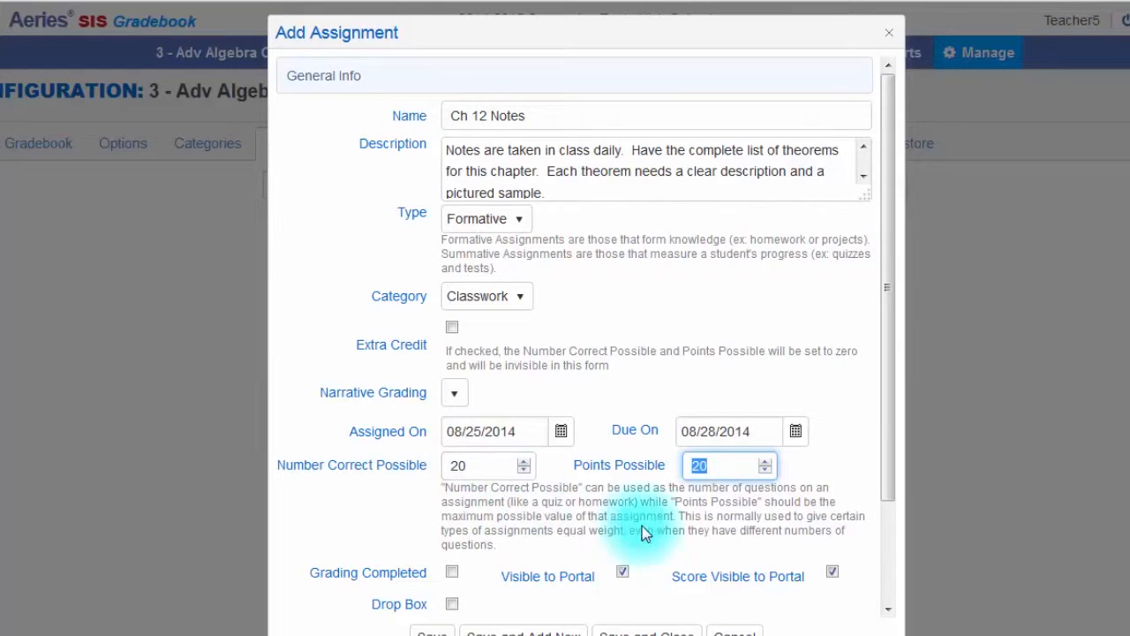
Step: Set the points possible to 10 and turn on the Drop Box option for the assignment
click(710, 465)
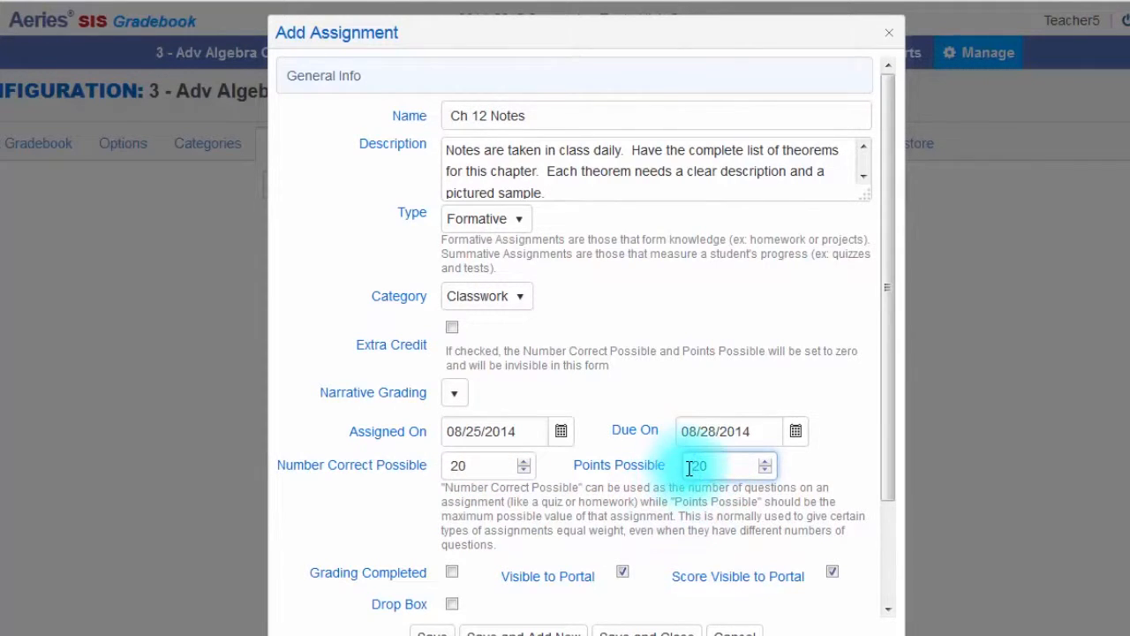
key(Delete)
text(1)
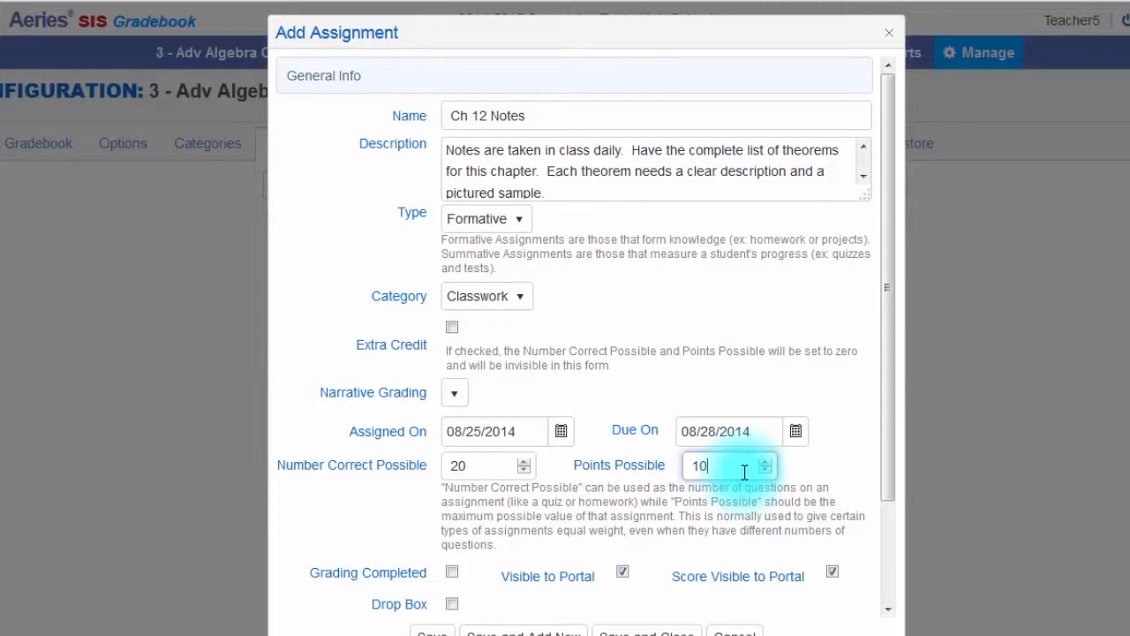
scroll(744, 472, down, 2)
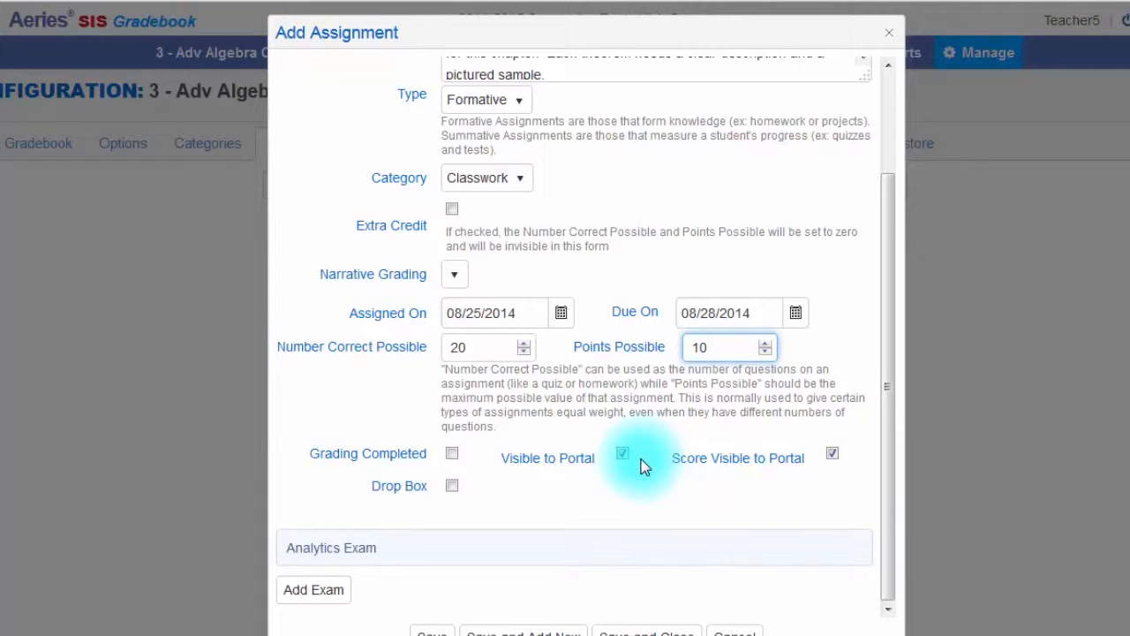
click(451, 487)
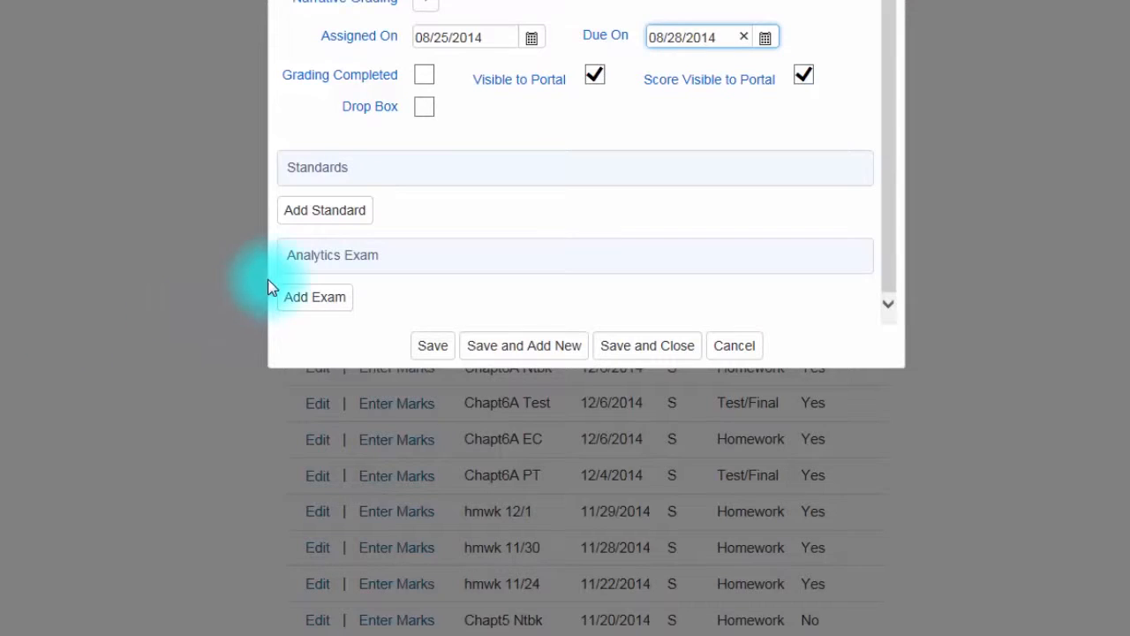
Step: Start adding a standard to the assignment and search the Common Core standards of all grades for "theorem"
click(319, 217)
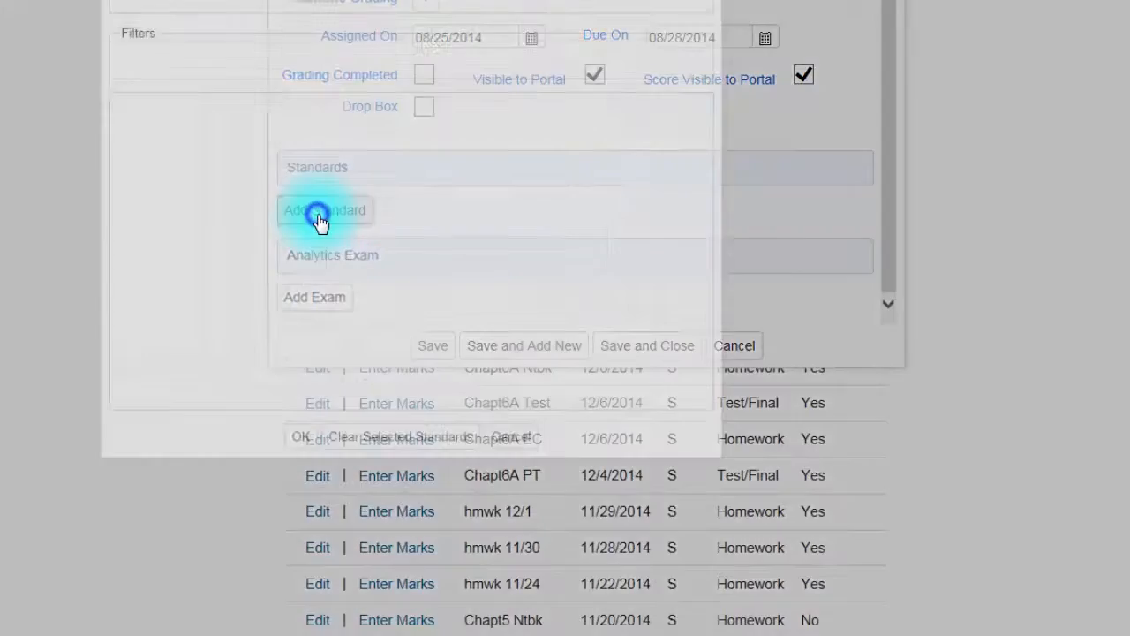
click(318, 63)
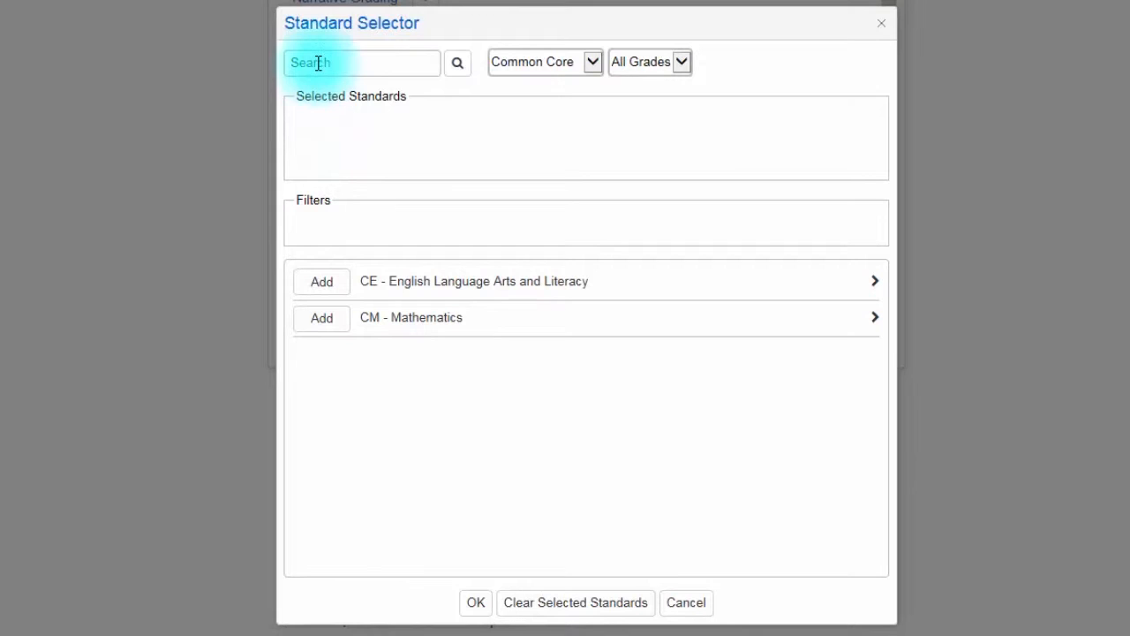
click(590, 66)
click(587, 61)
click(673, 64)
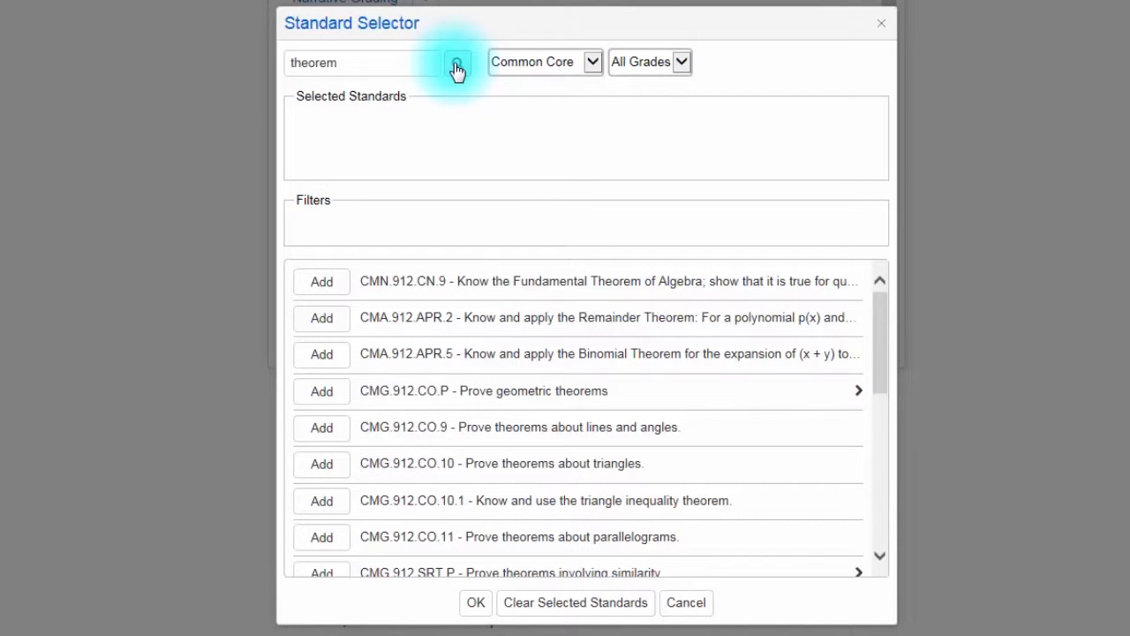
Step: Add standard CMG.912.CO.10 from the Prove geometric theorems group to the assignment and enable Input By Standard
click(856, 391)
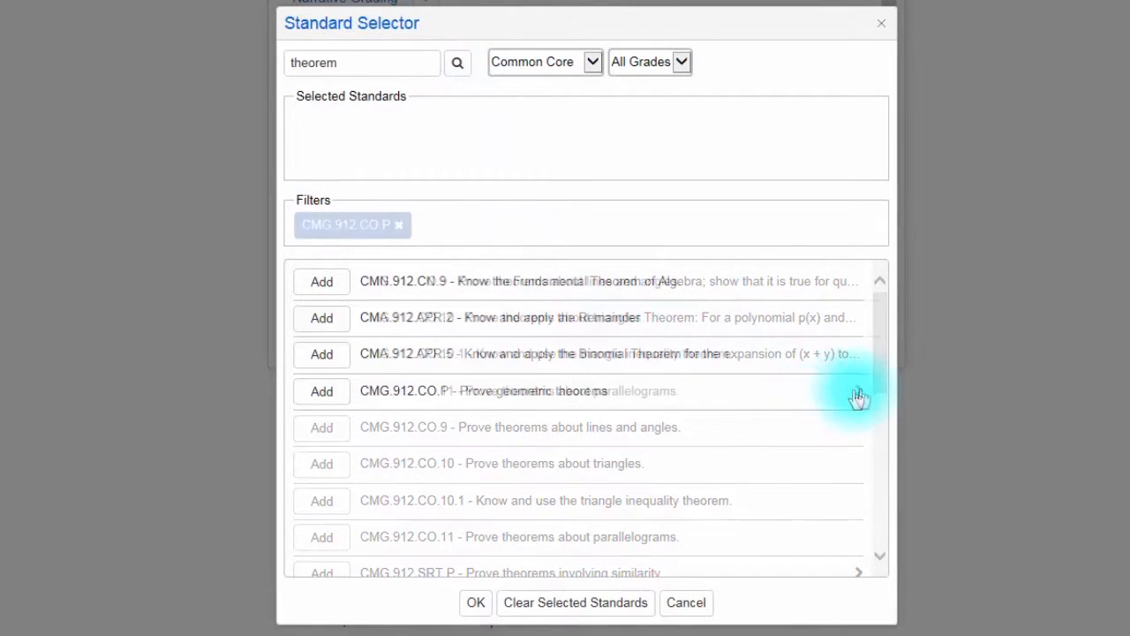
click(325, 318)
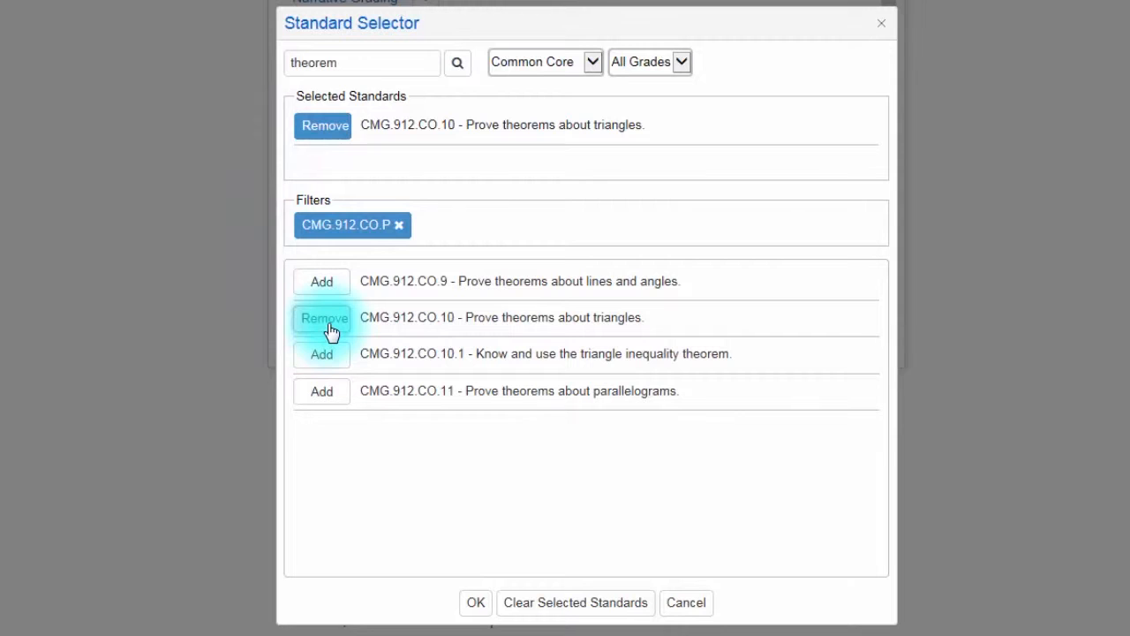
click(477, 603)
scroll(487, 604, down, 3)
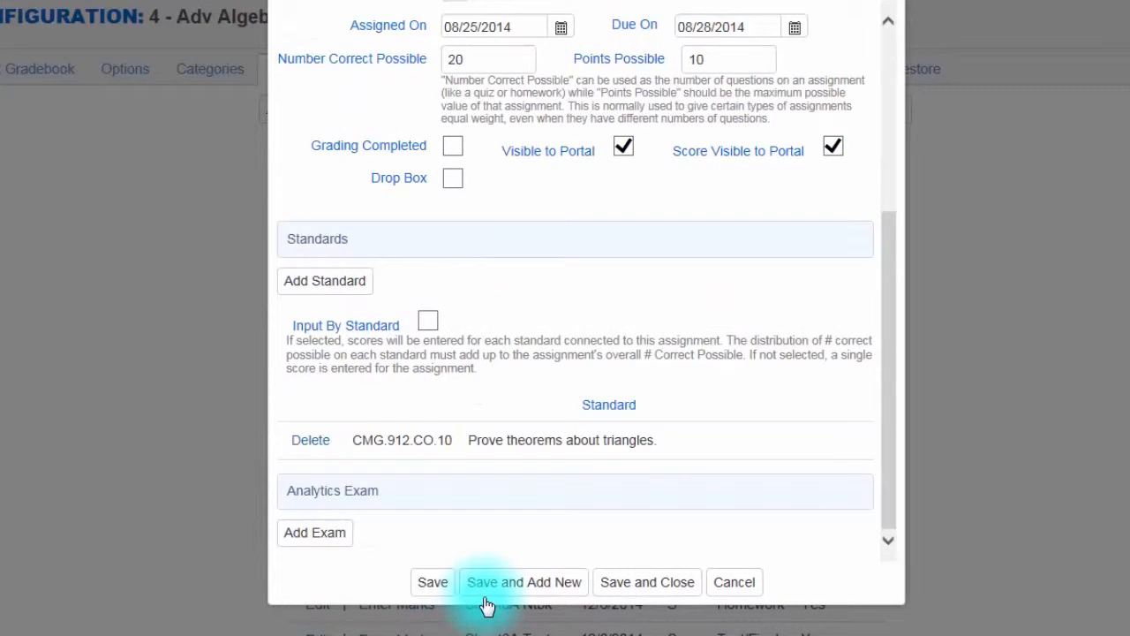
click(427, 322)
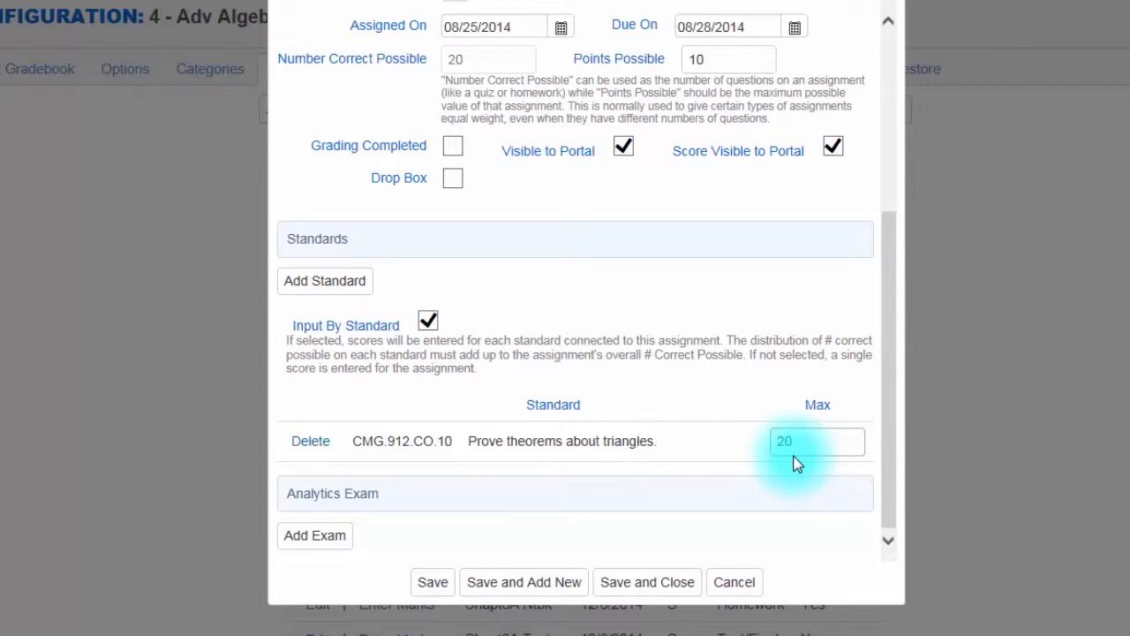
Step: Search the analytics exams by name for "alg" and attach CST Math Mirror: Algebra I to the assignment
click(322, 542)
click(492, 133)
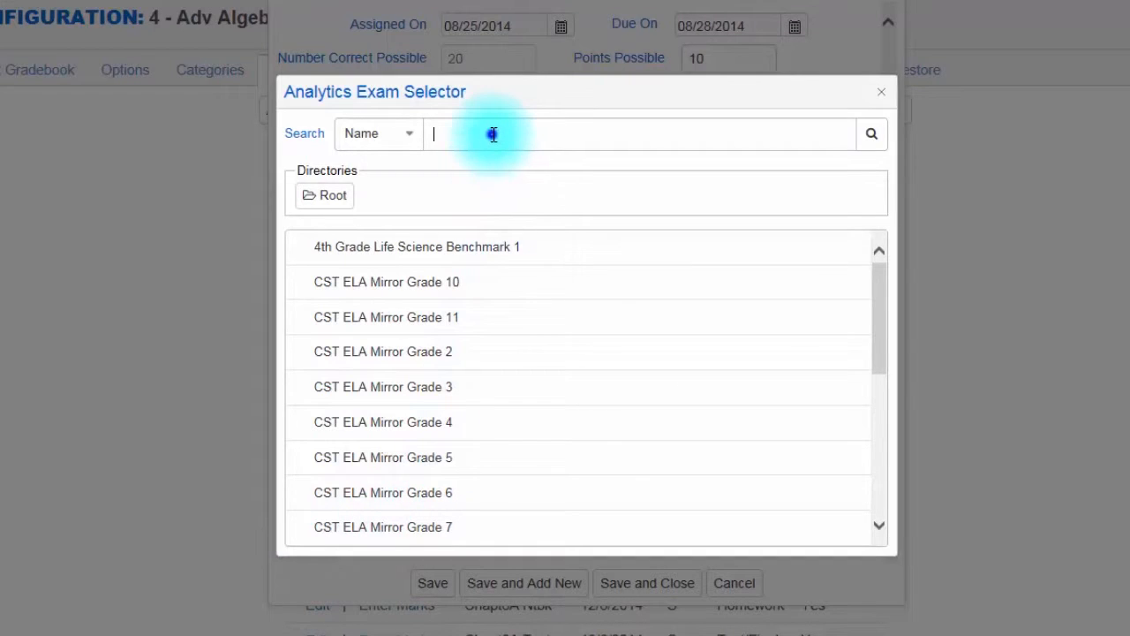
text(alg)
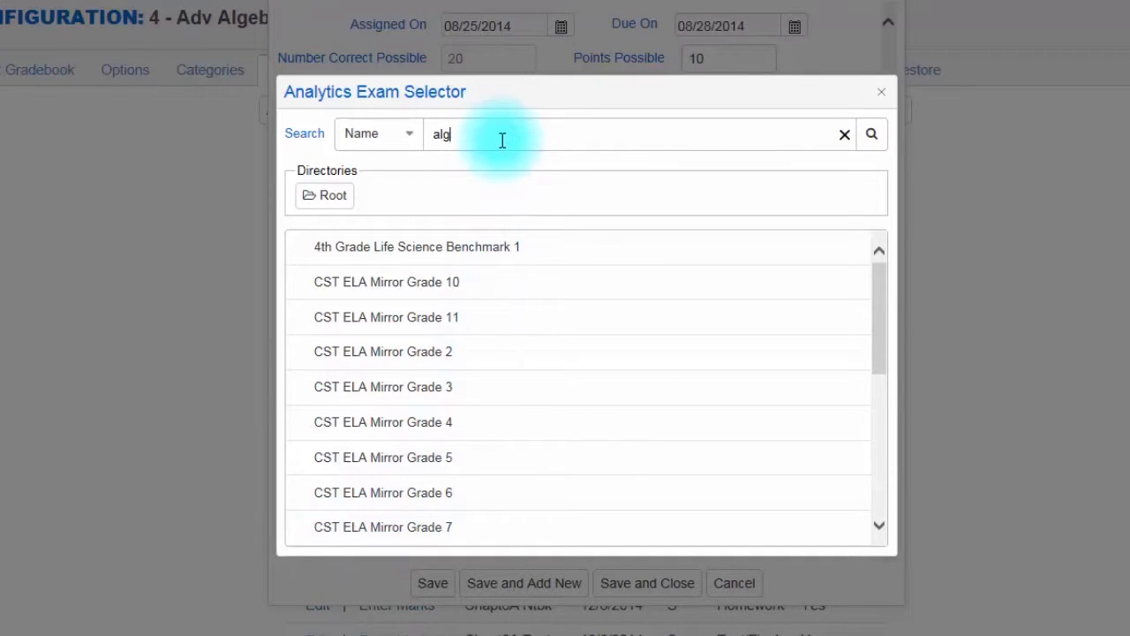
click(871, 133)
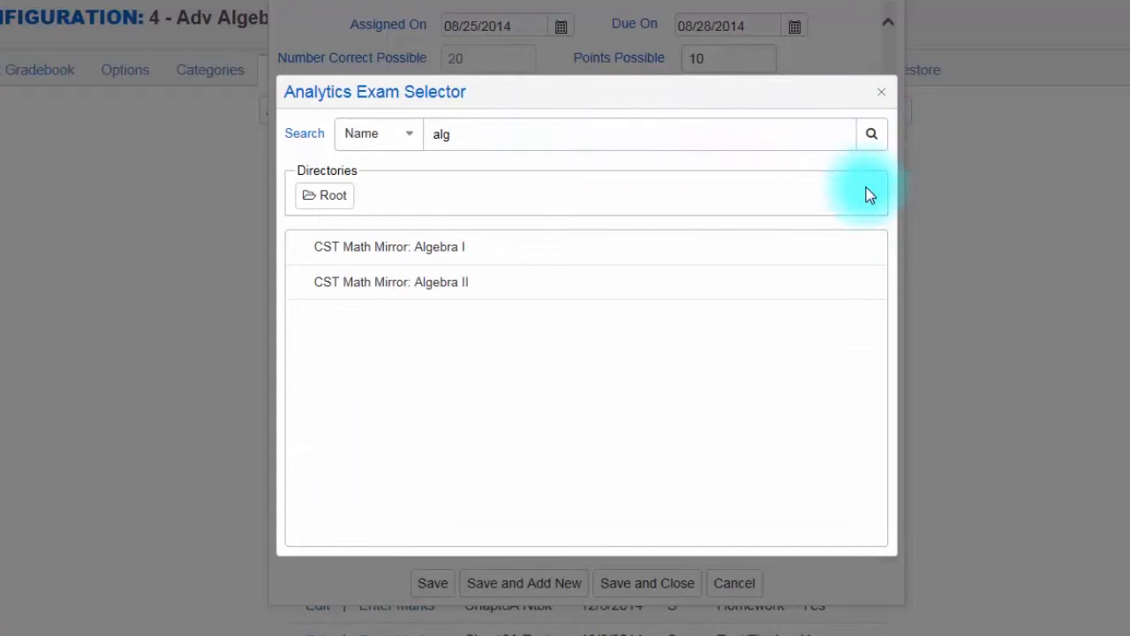
click(411, 253)
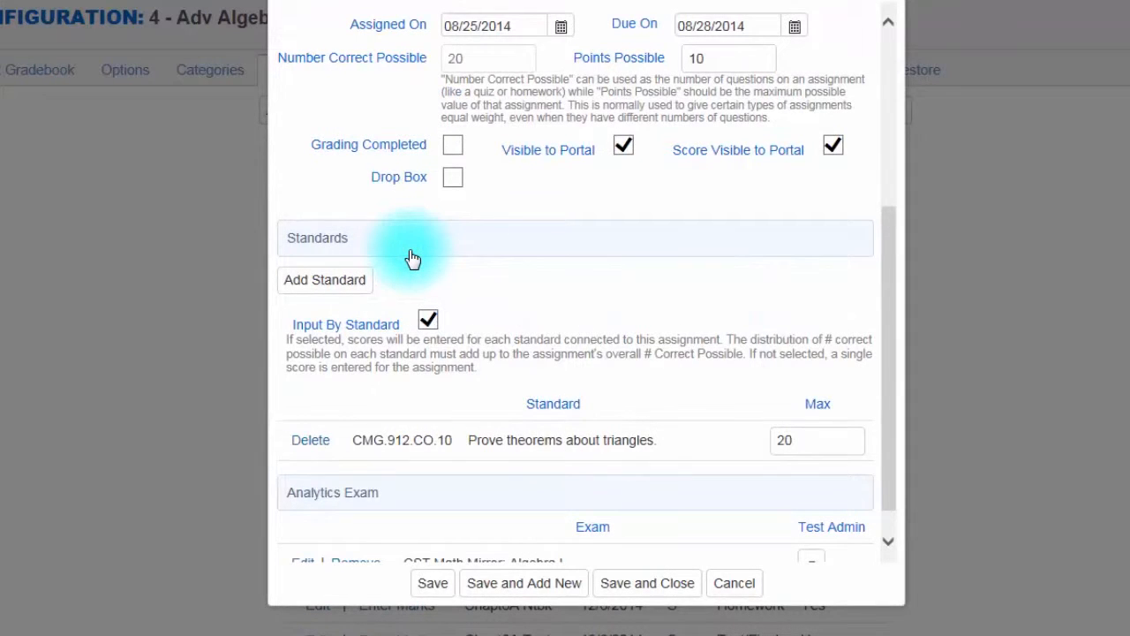
Step: Set the Test Admin of the CST Math Mirror: Algebra I exam to Fall 2014 and save the assignment
scroll(409, 252, down, 3)
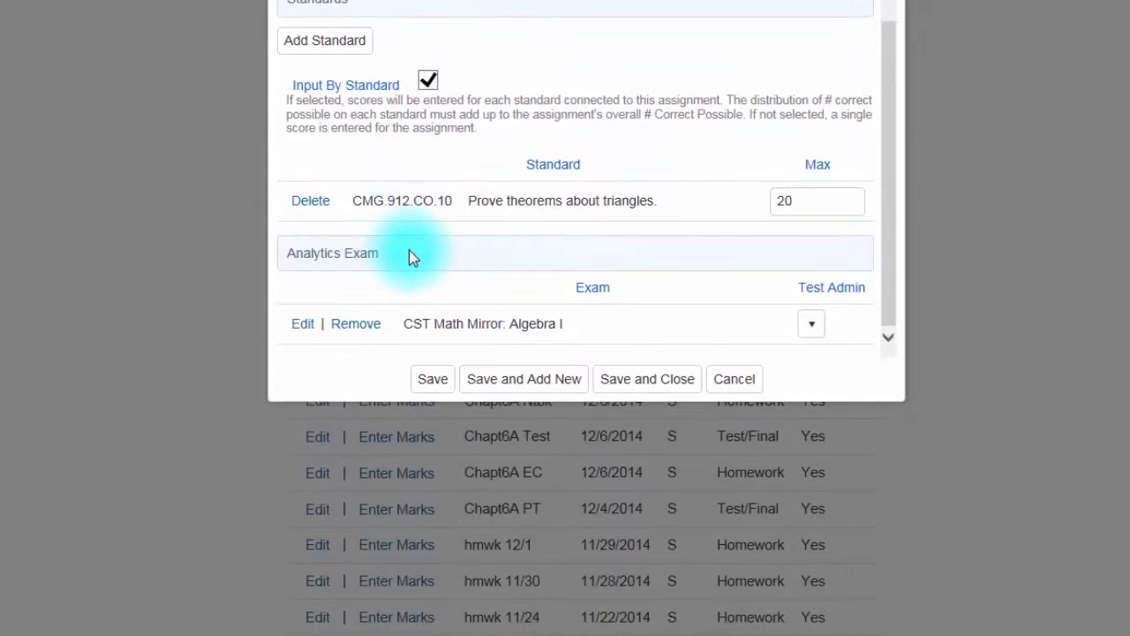
click(814, 327)
click(832, 381)
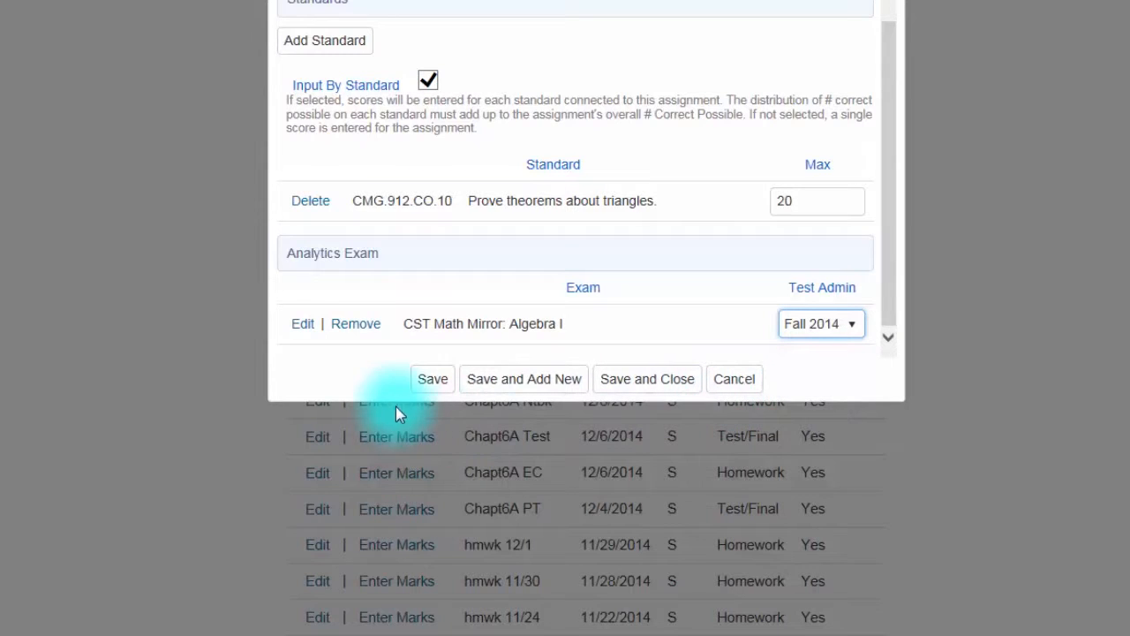
click(418, 387)
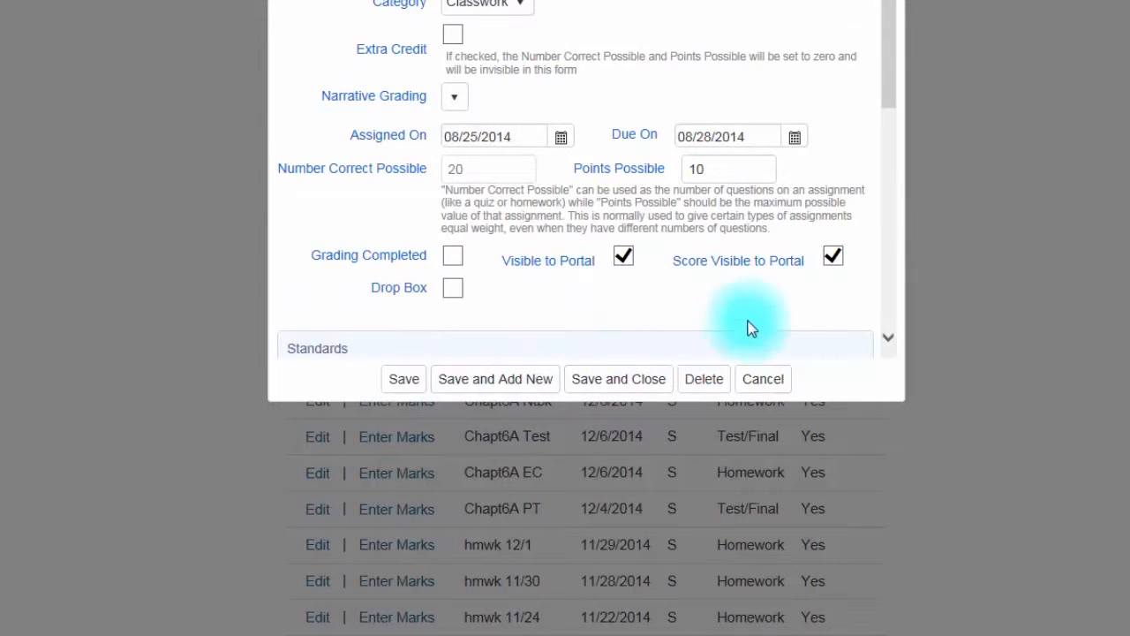
Step: Upload the file Ch 12 Theorems from the Documents library as an assignment document
drag(888, 83, 879, 389)
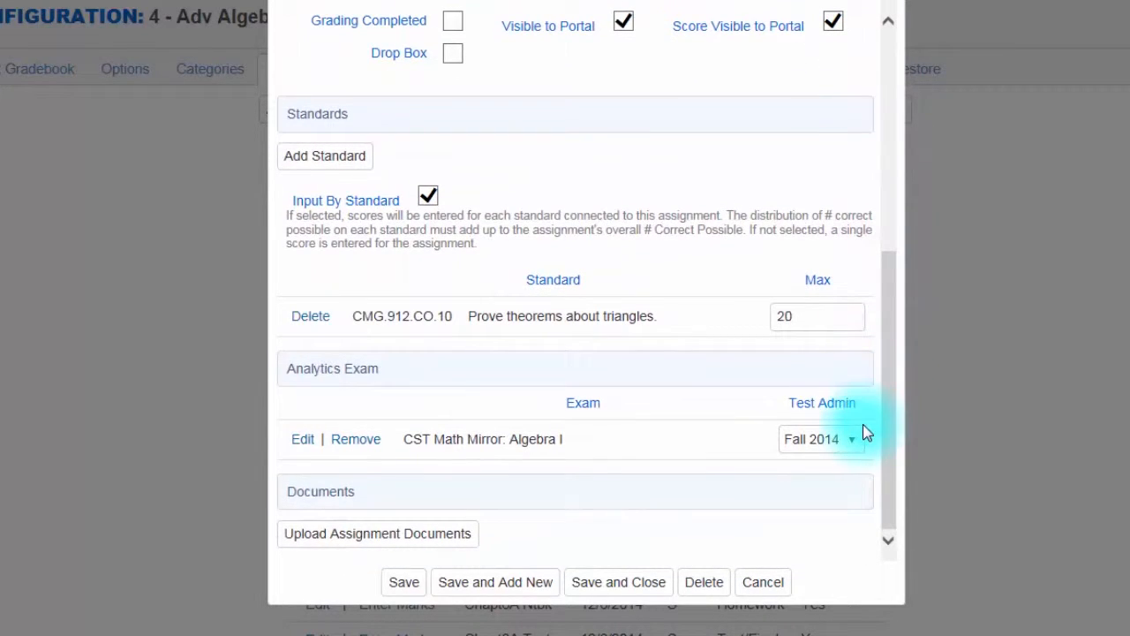
click(356, 537)
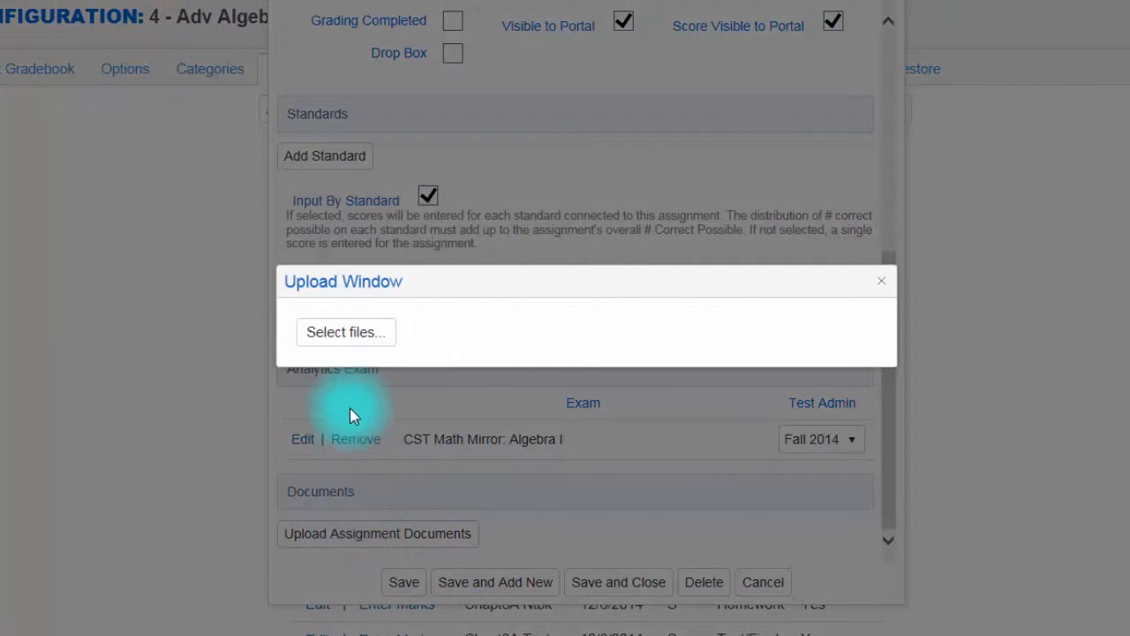
click(339, 335)
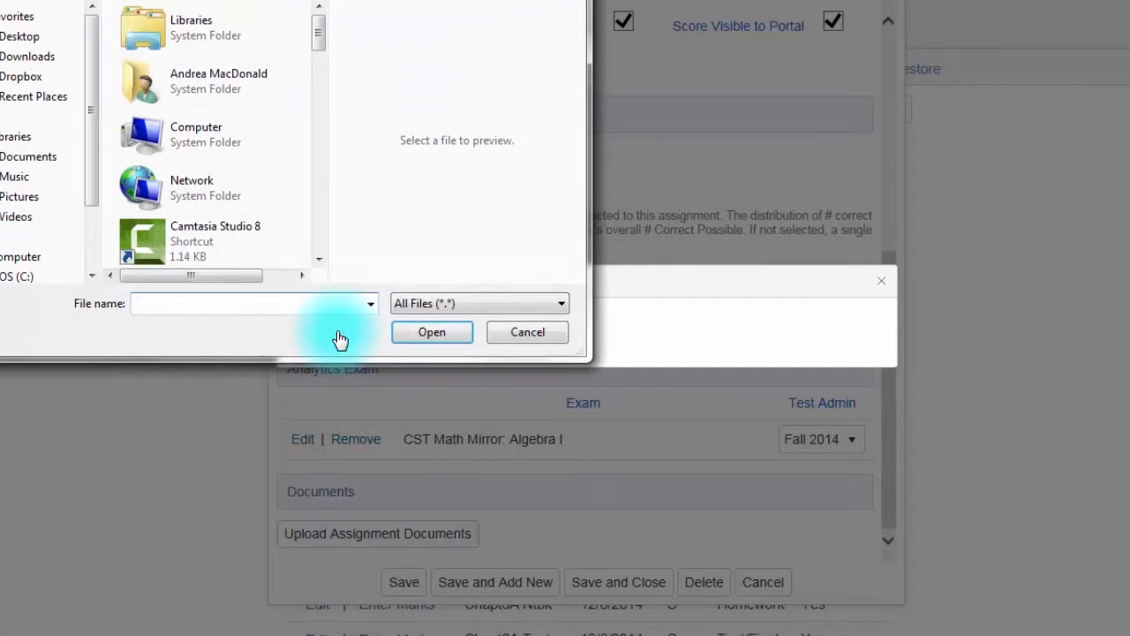
click(22, 155)
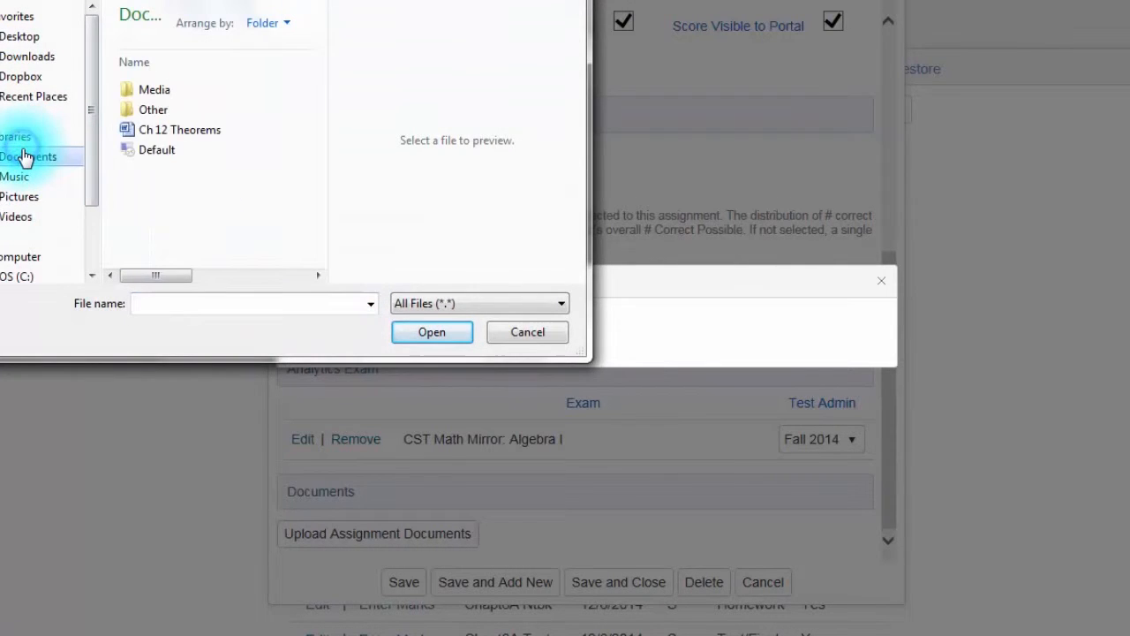
click(170, 128)
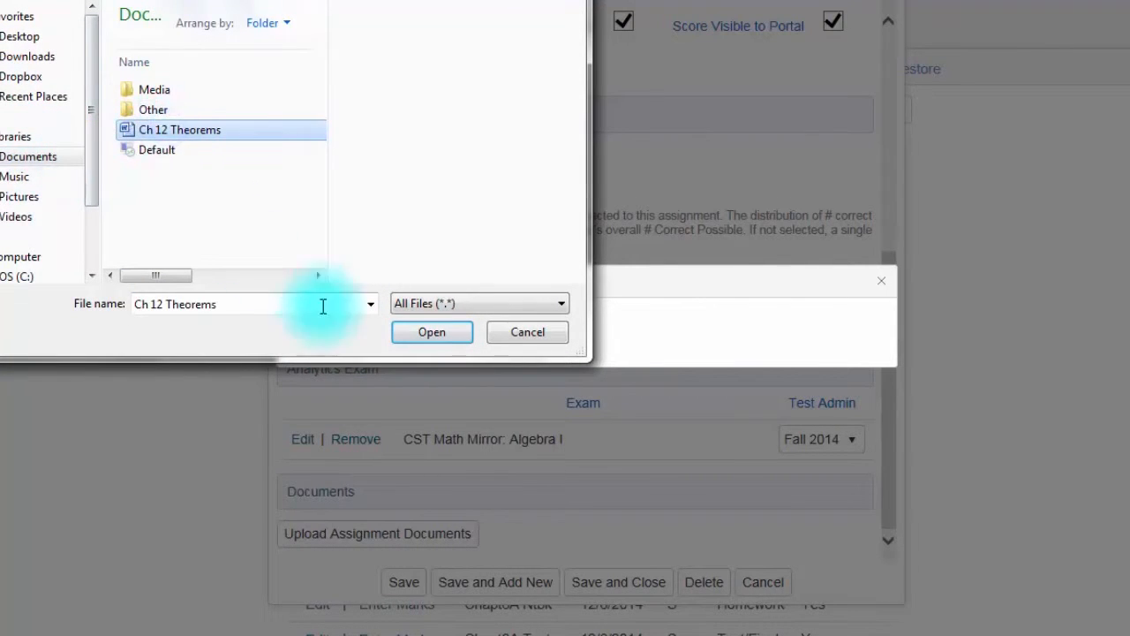
click(421, 333)
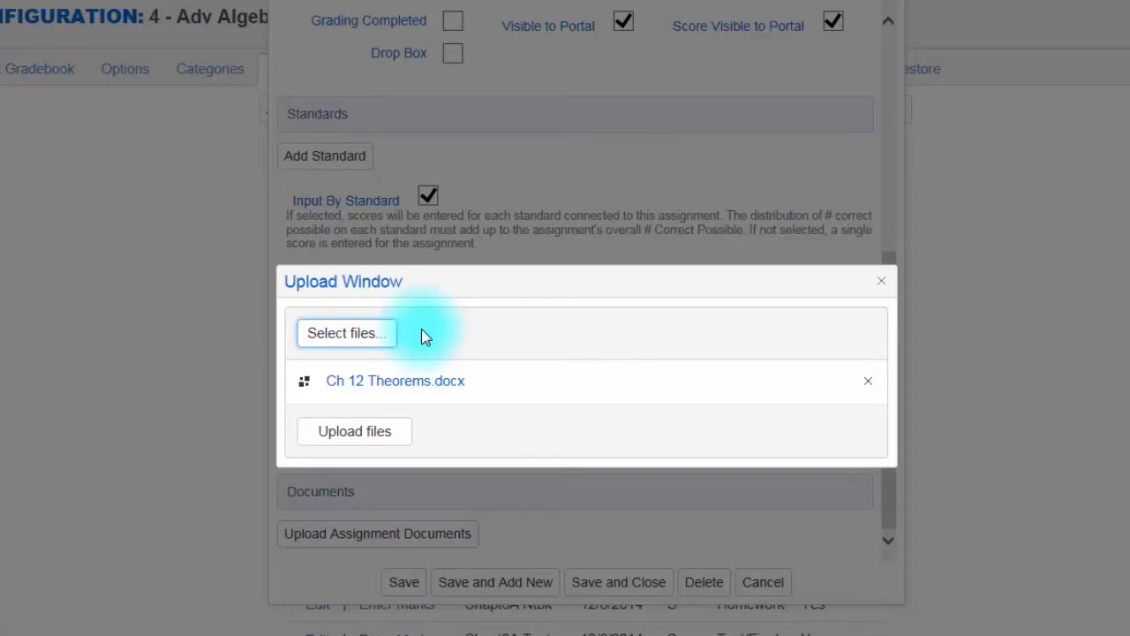
click(368, 432)
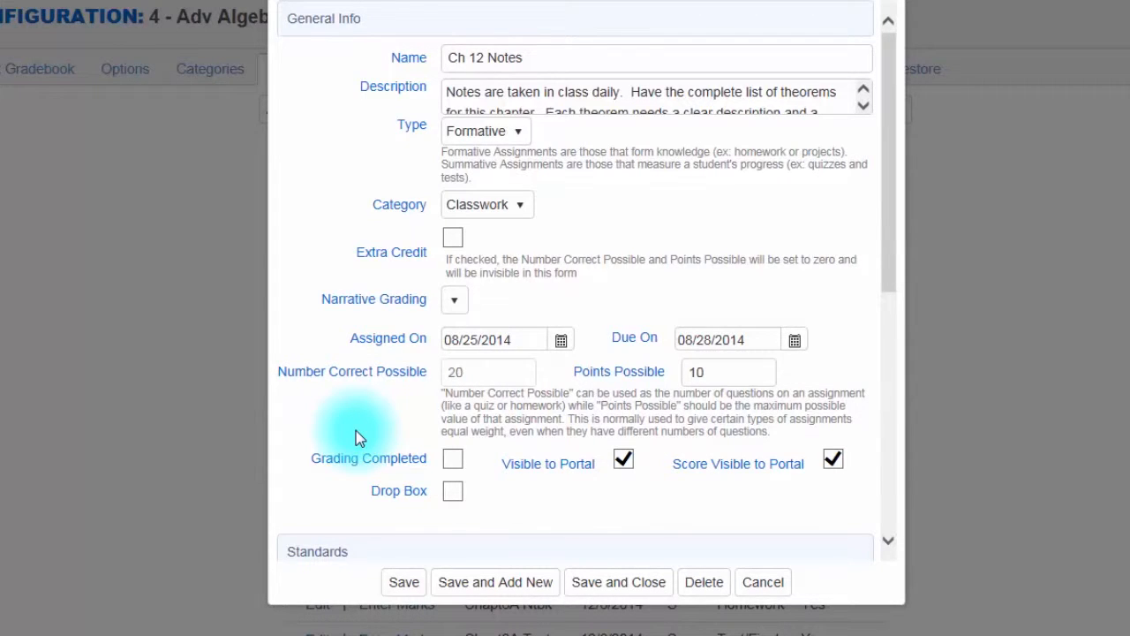
Step: Check the assignment's uploaded document entry, then save and close the Ch 12 Notes assignment
scroll(356, 432, down, 10)
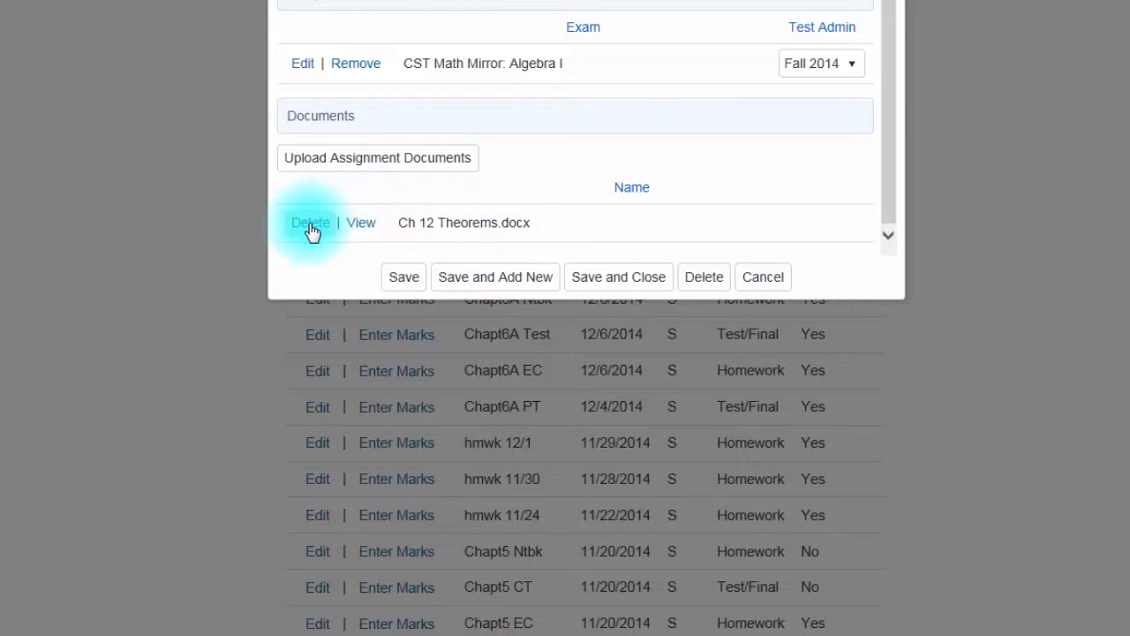
scroll(317, 238, up, 3)
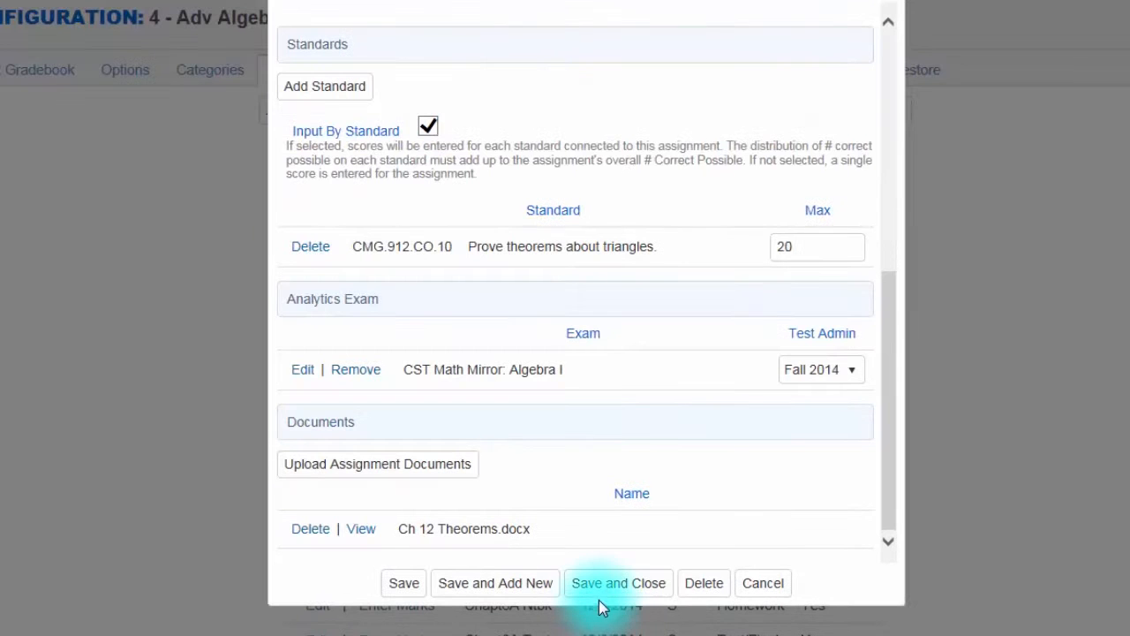
click(605, 587)
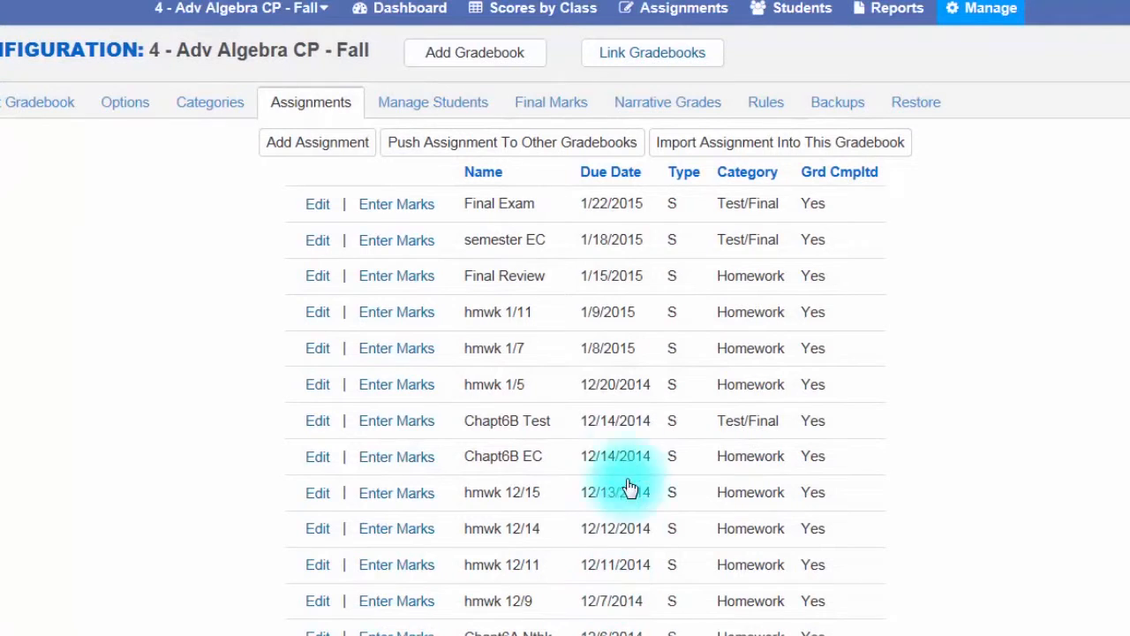
Step: View the student's assignment list for Adv Algebra CP and examine the Ch 12 Notes entry with its description and document
click(537, 20)
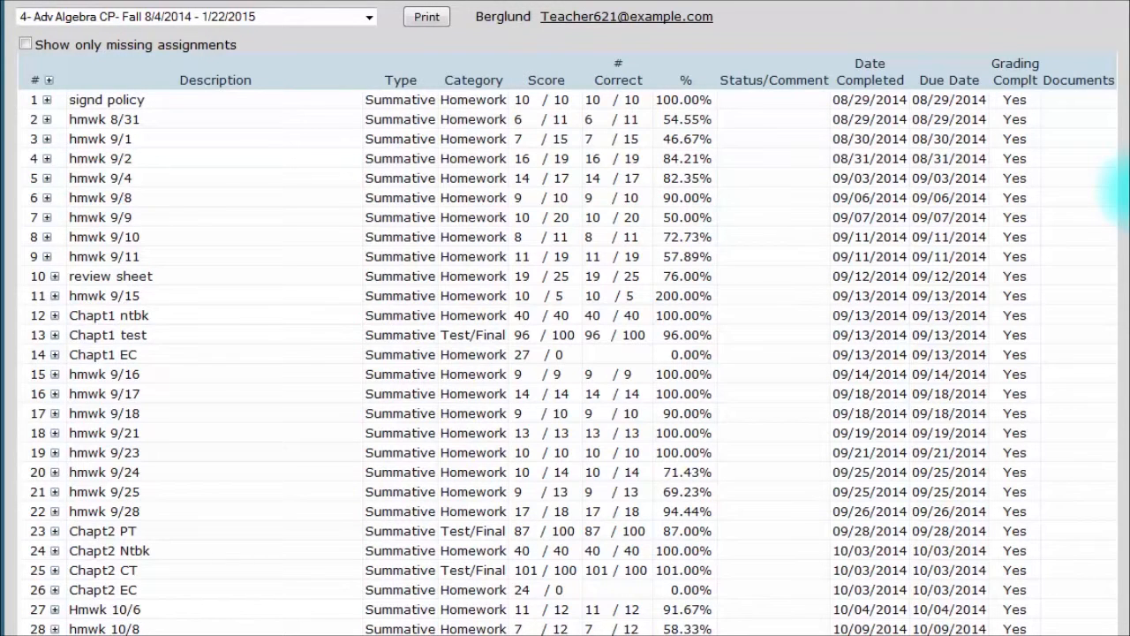
drag(1119, 186, 1115, 576)
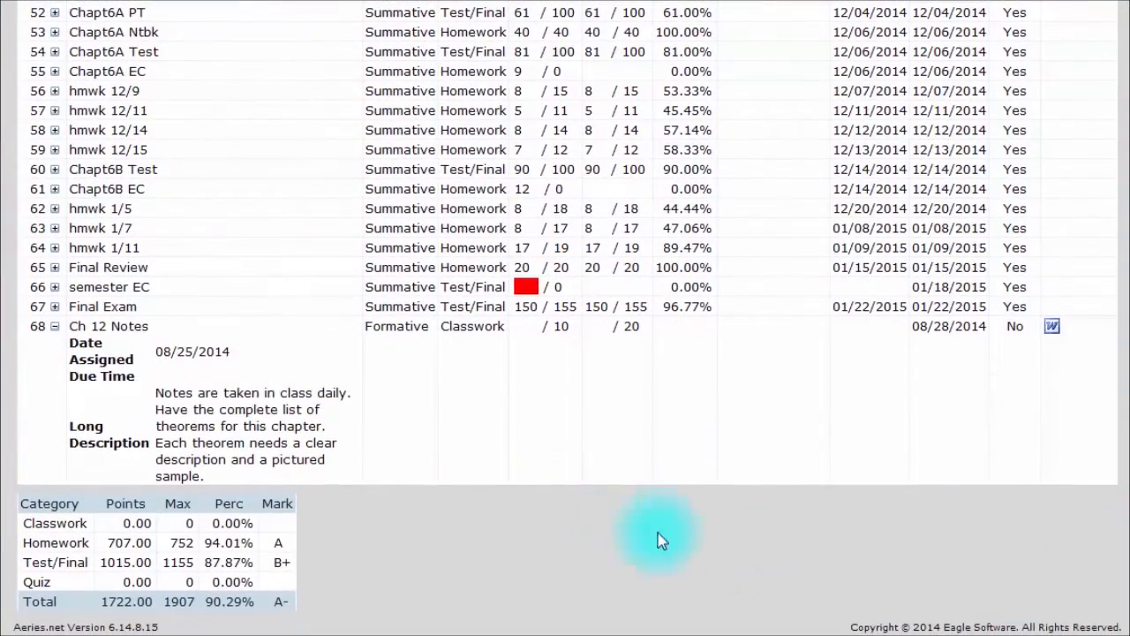